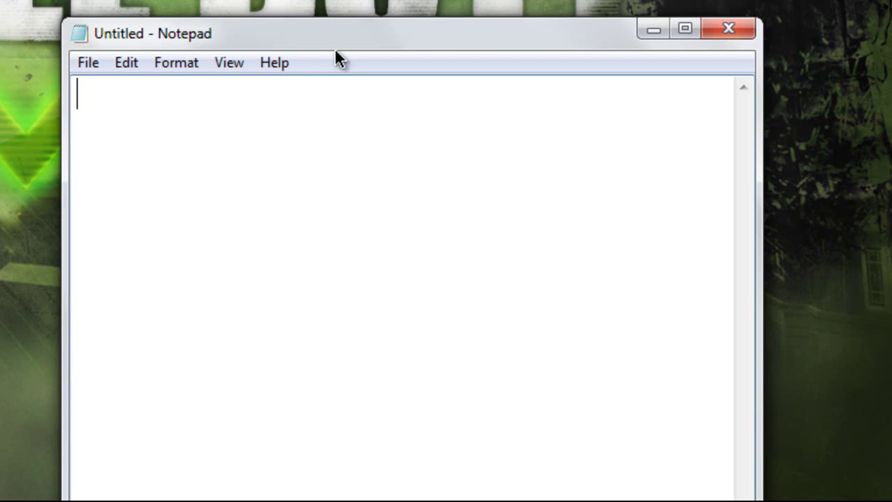
Type an intro promising Photoshop CS4 for free, then 'Go to the first link in the description'.
type("HELLO E")
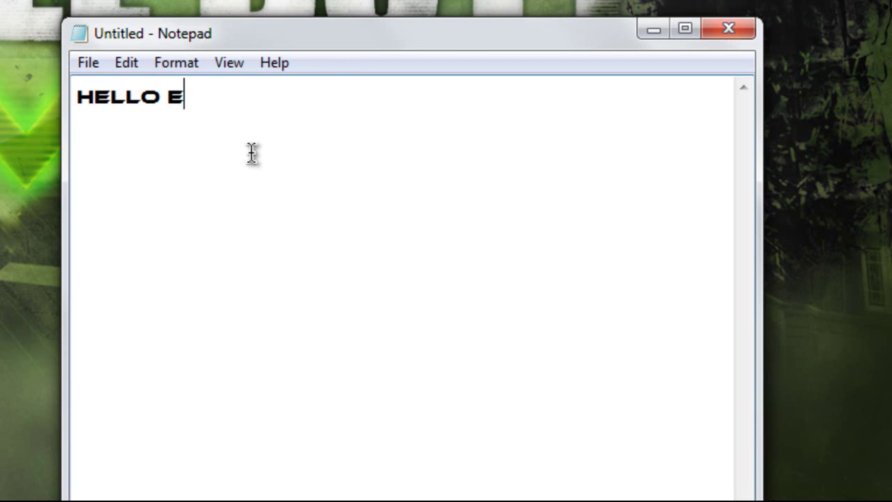
type("VERYONE! ")
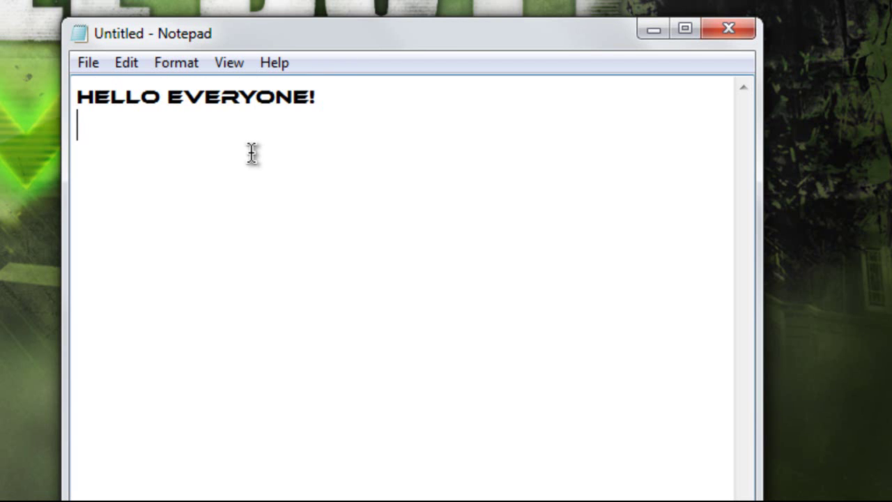
type("ON THIS AWES")
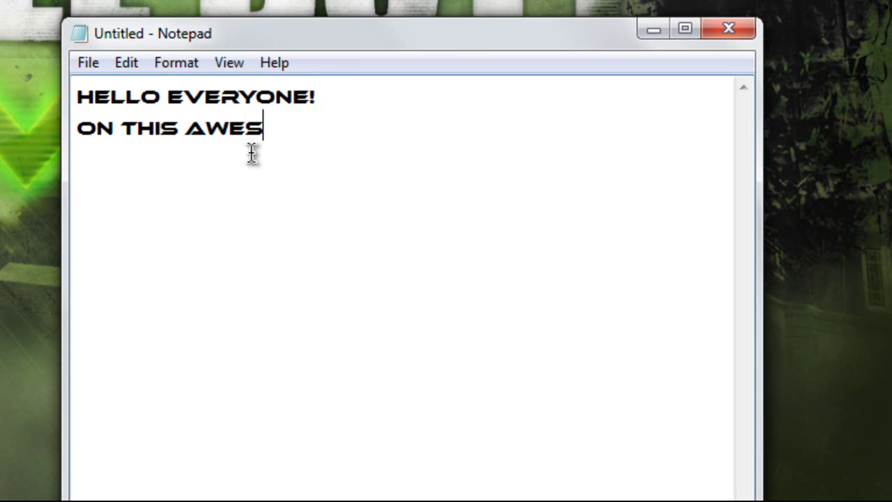
type("OME VIDEO")
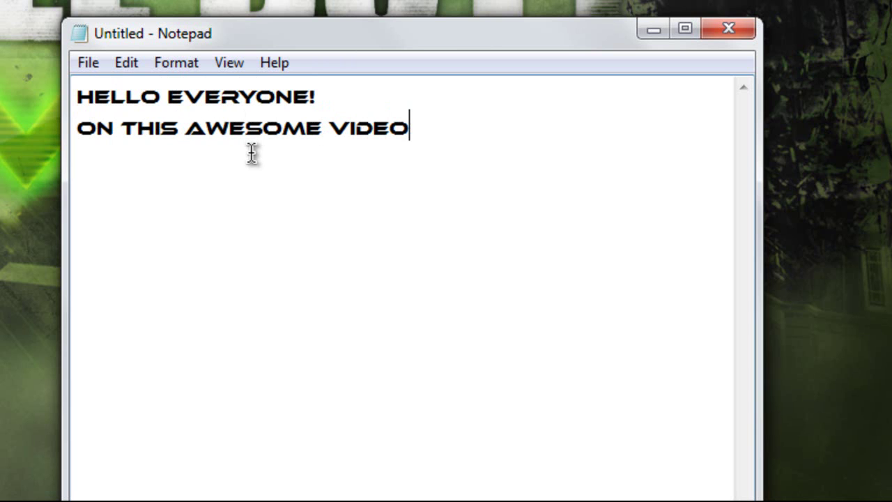
type(" (BECAUSE")
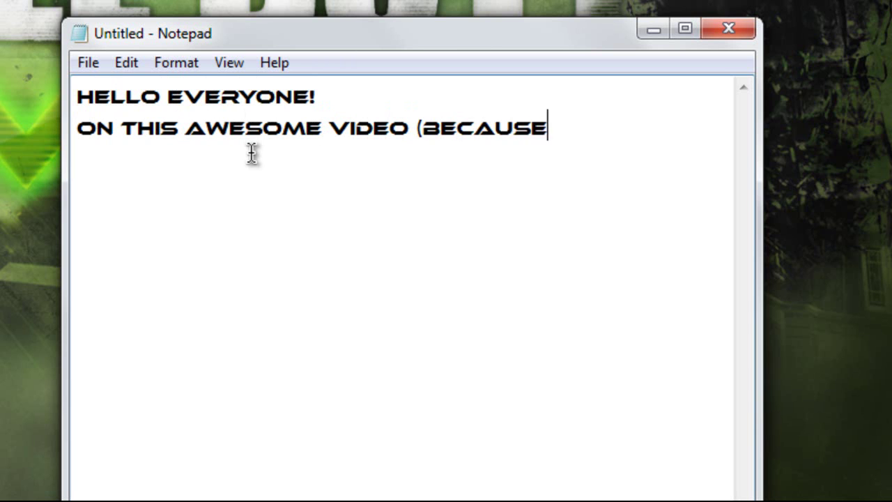
type(" ITS MY FIRST) I WILL BE SHO")
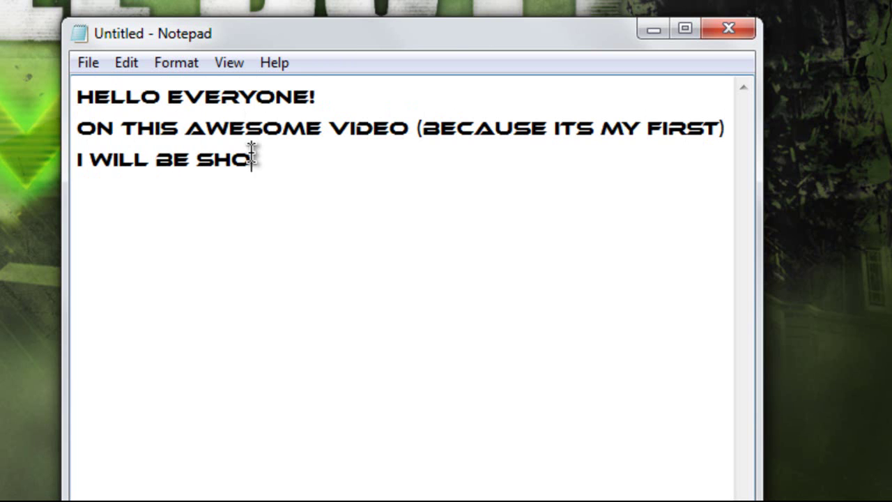
type("WING YOU HOW TO GET PHOT")
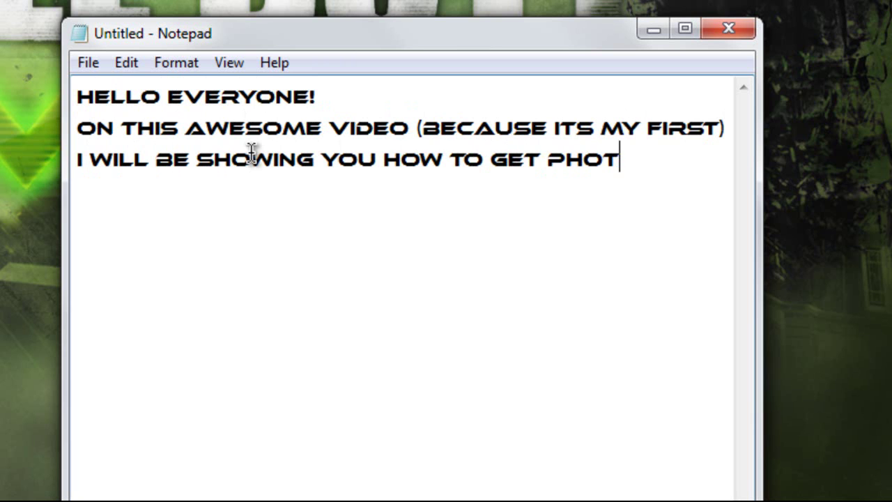
type("OSHOP CS4")
key("Return")
type("FOR FREE")
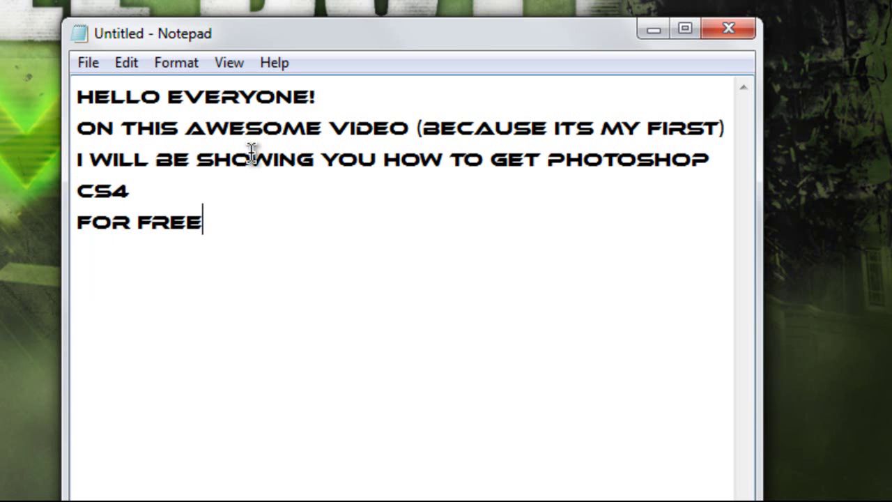
type(", NO CERIA")
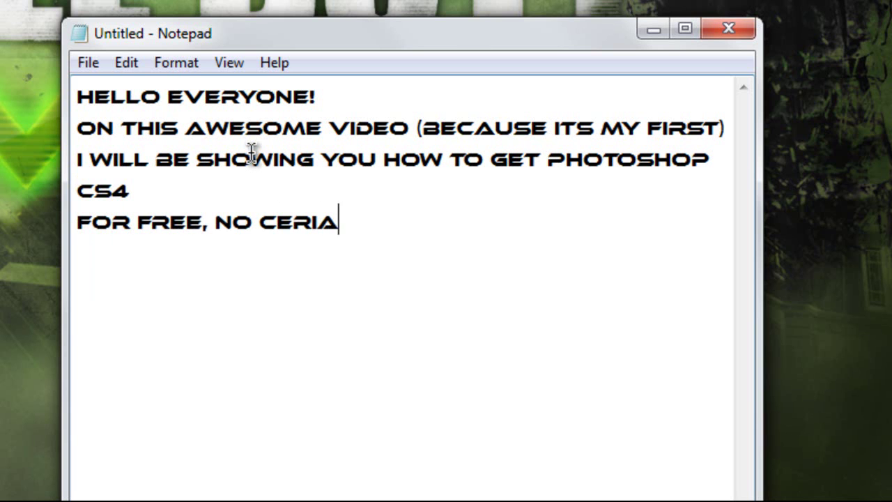
type("L CODES OR ANYTHING ")
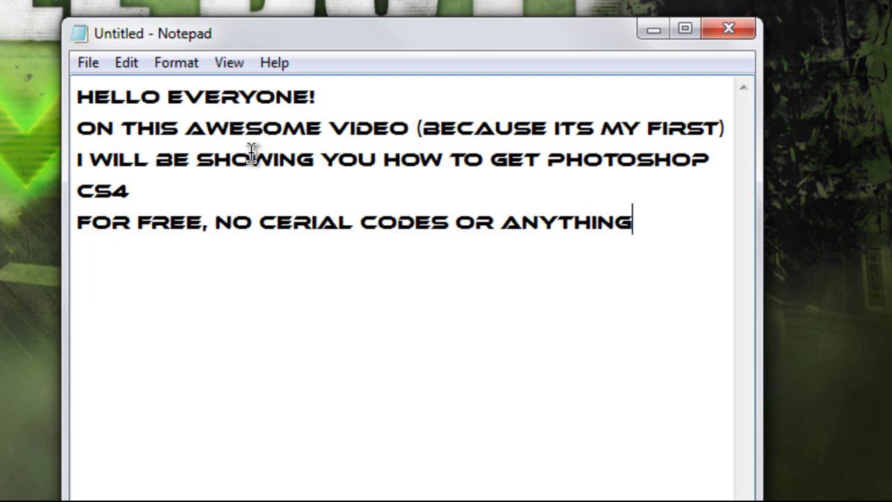
type("OK FIRST")
key("Return")
type("GO TO THE")
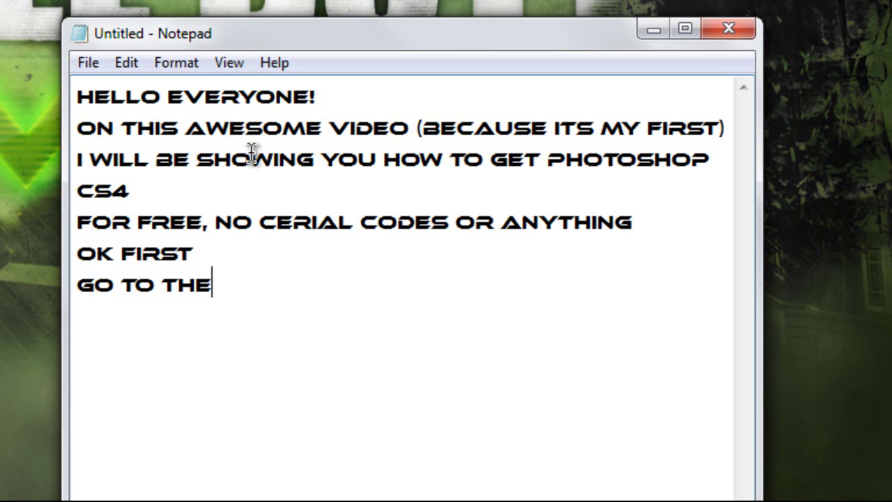
type(" FIRST LINK IN T")
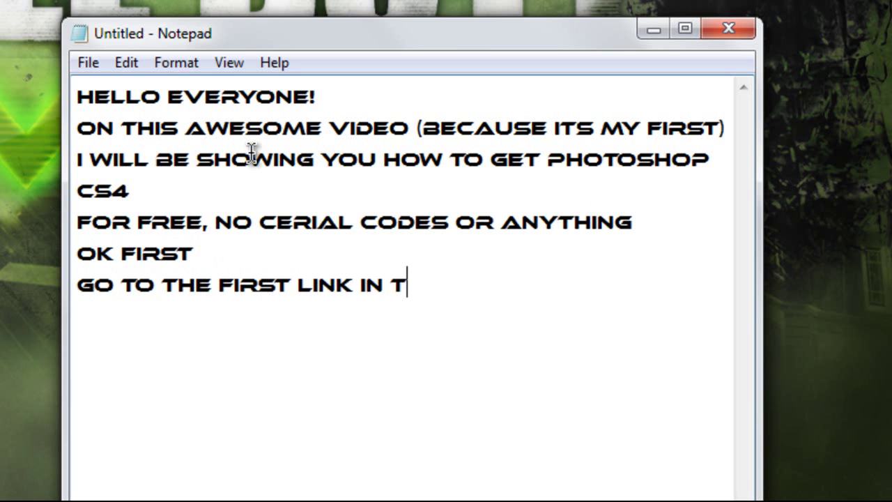
type("HE DESCRIPTION")
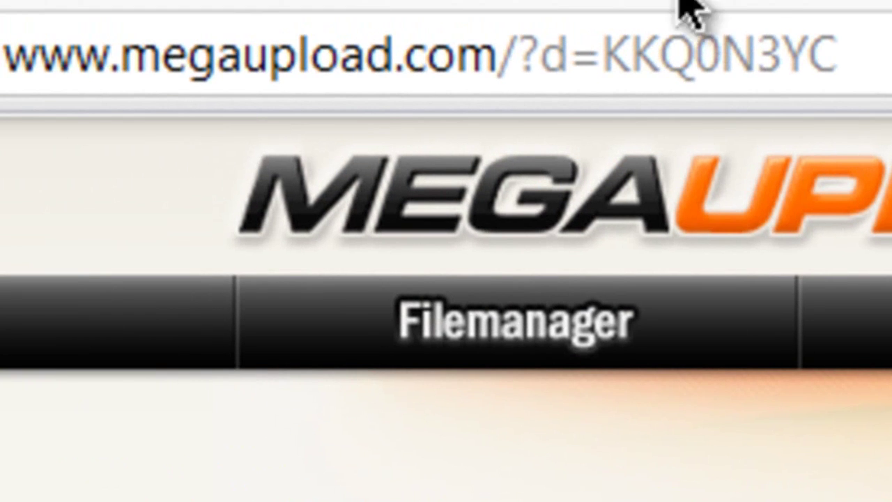
Add note lines: wait for the page, press Premium or Regular Download, then extract to desktop.
left_click(757, 27)
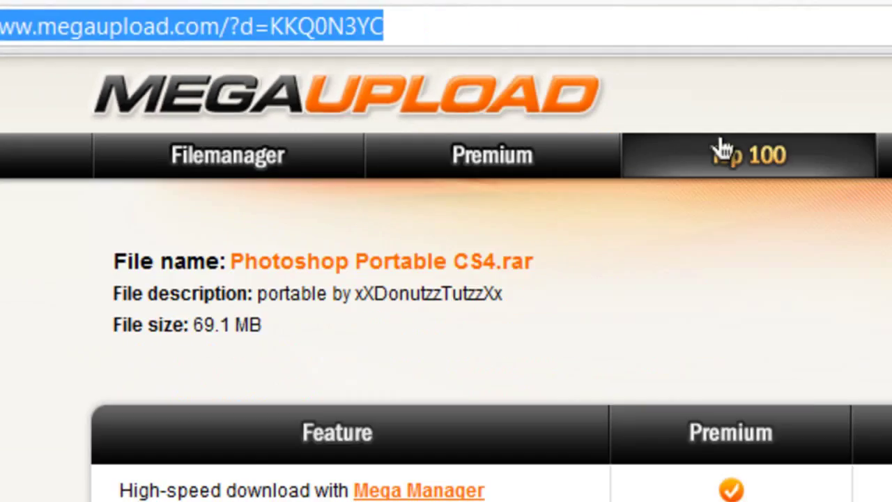
key("alt+Tab")
key("Return")
type("THEN WAIT")
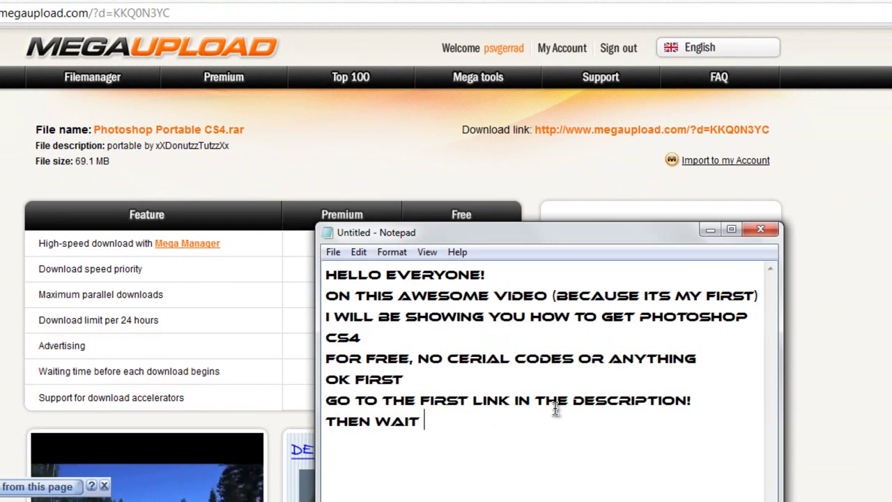
type(" FOR IT TO C")
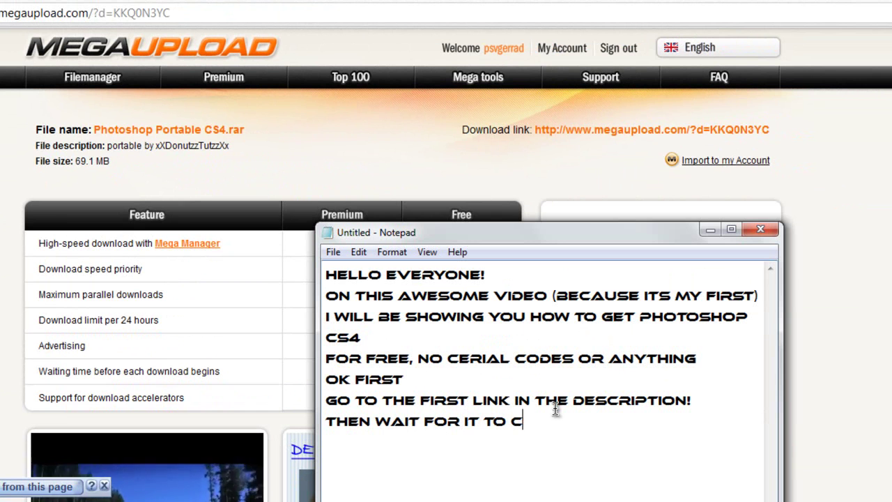
type("OME UP AND TH")
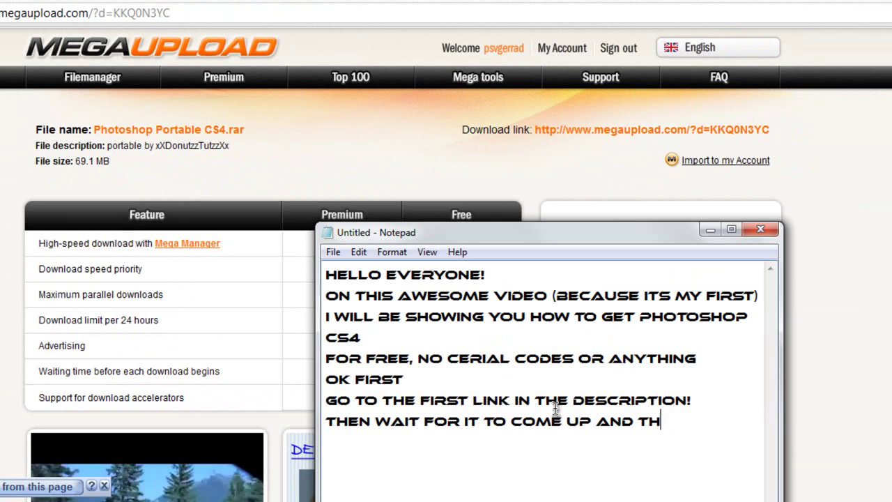
type("EN PRESS")
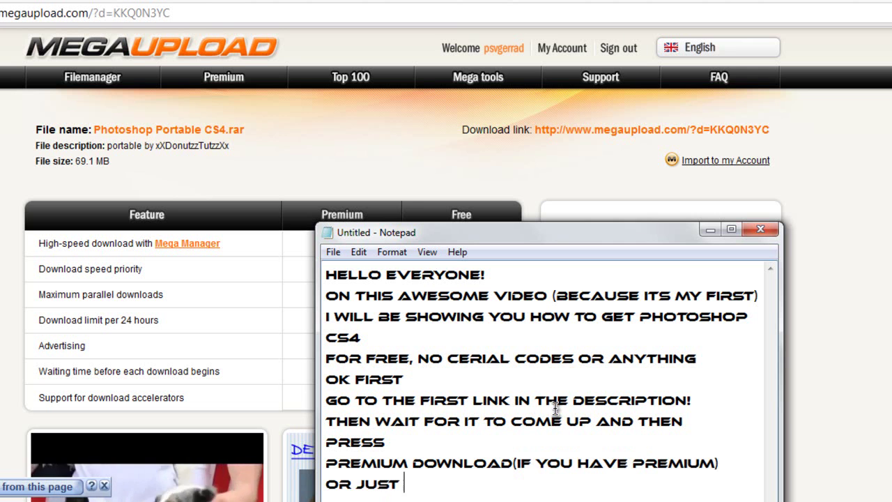
type("PRESS REGUL")
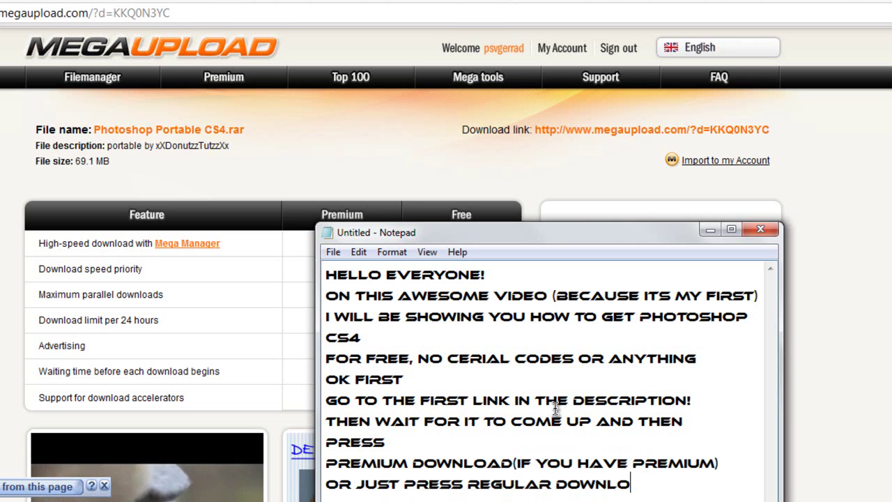
type("AR D")
key("Return")
type("THEN WHEN YOU HAVE IT")
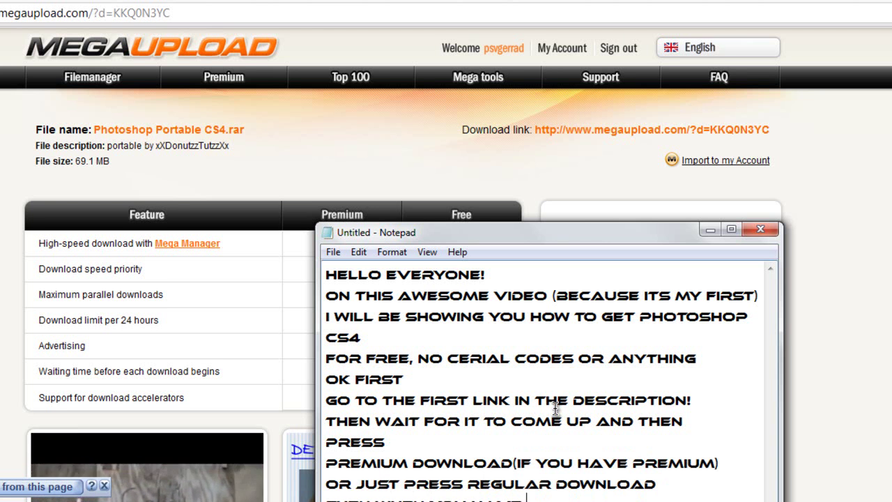
type(" DONE THAT EXTRACT")
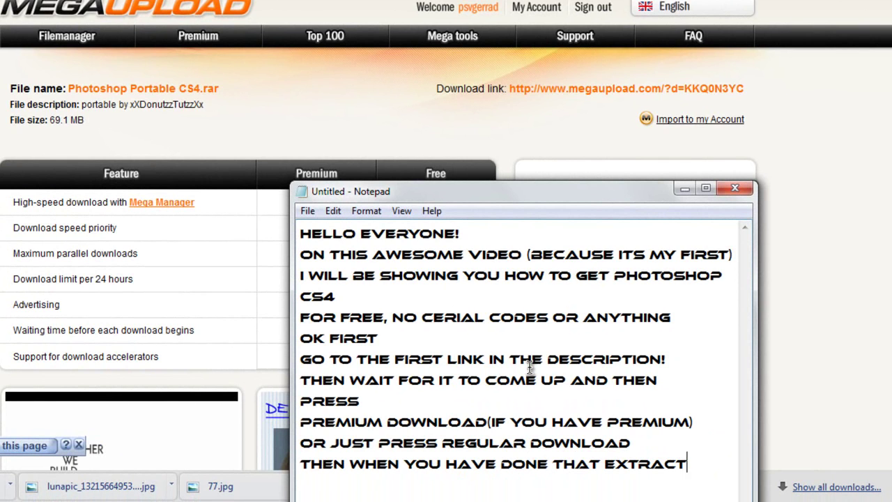
type(" TO DESKTOP")
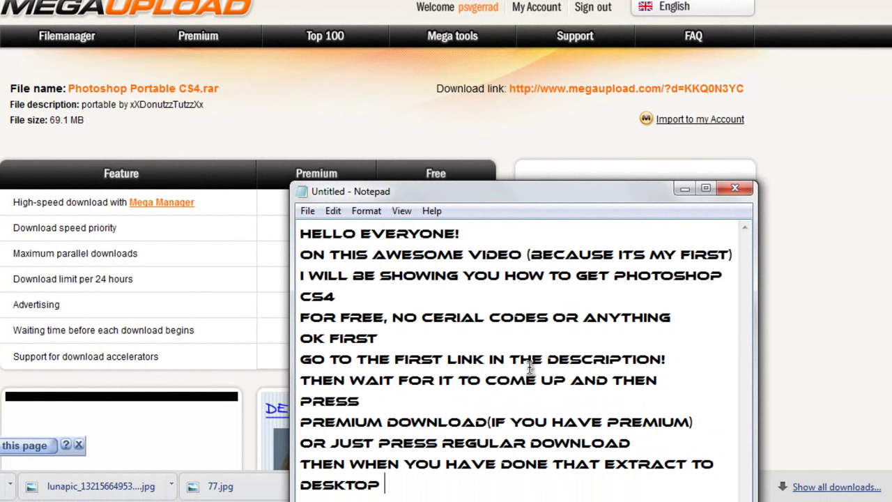
type("THEN U  SE T THI")
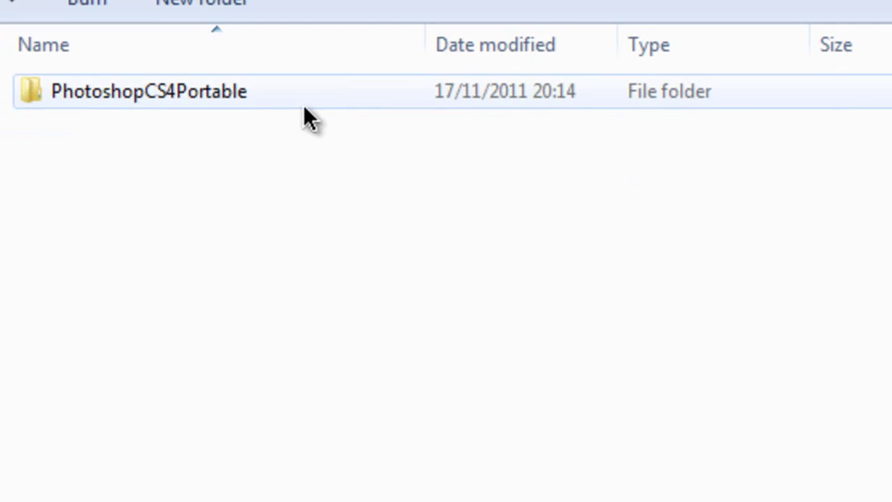
Open the PhotoshopCS4Portable folder and its items; replace the notes with 'OPEN PHOTOSHOPPORTABLE.EXE'.
double_click(303, 103)
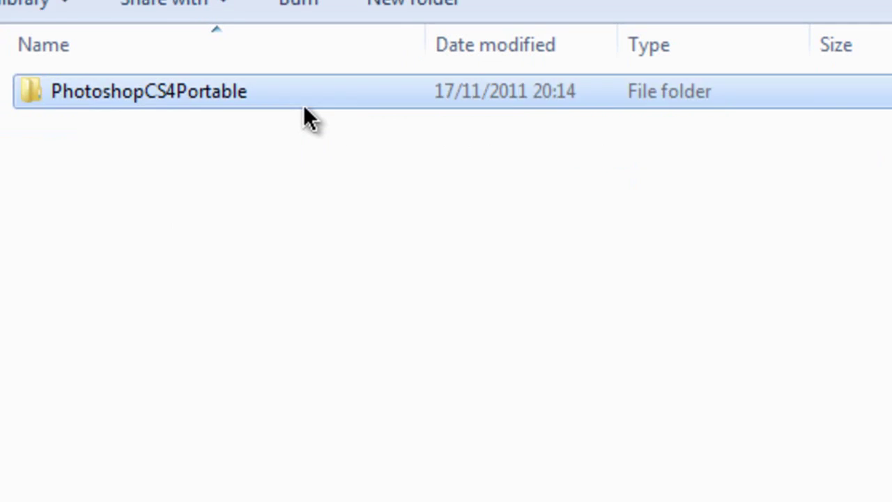
left_click_drag(157, 361, 234, 21)
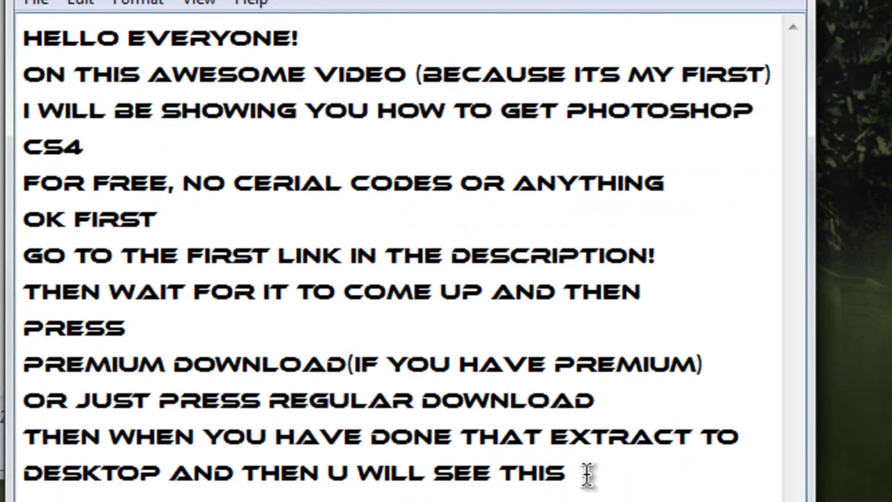
left_click_drag(590, 472, 61, 38)
key("Delete")
key("BackSpace")
key("BackSpace")
type("OPEN ")
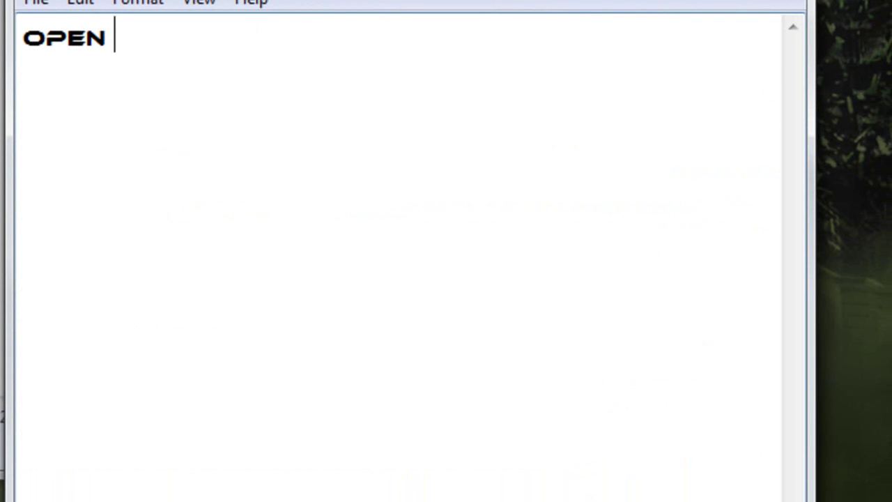
type("PHOTOSHOPPORTABLE.EX")
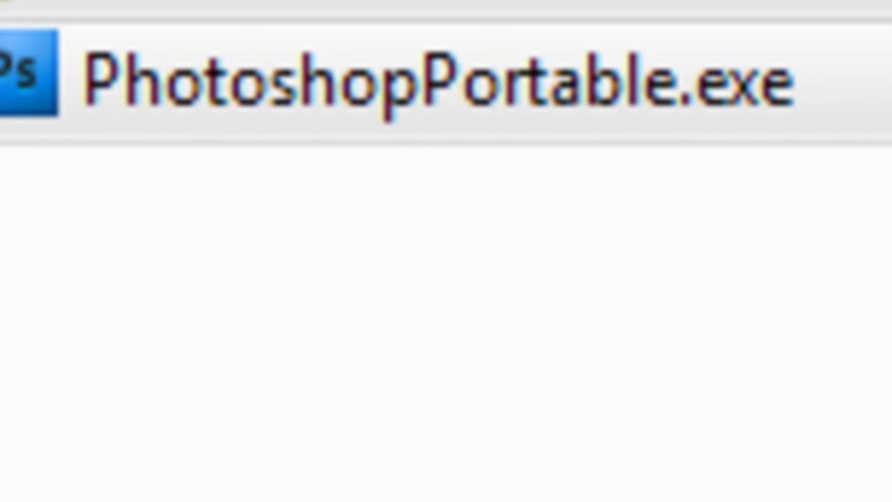
Launch PhotoshopPortable.exe and add 'and wait for it all to load' to the notes.
double_click(454, 89)
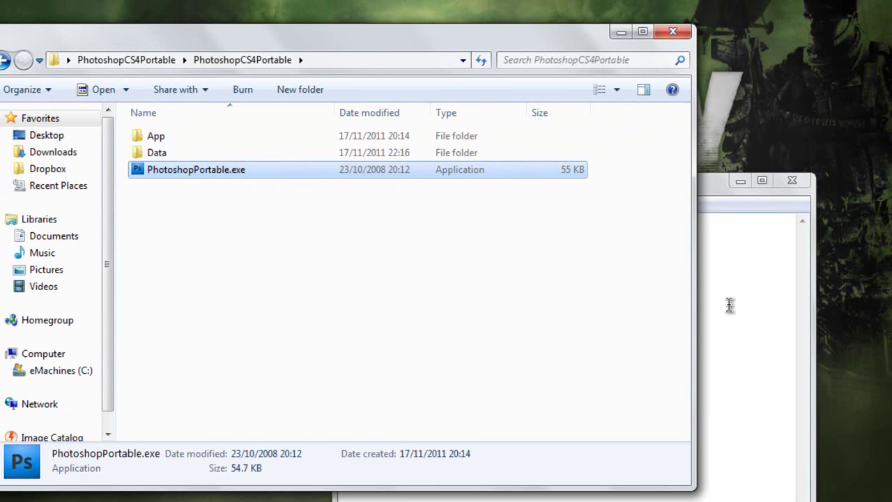
left_click(729, 304)
type("AND WAIT FOR")
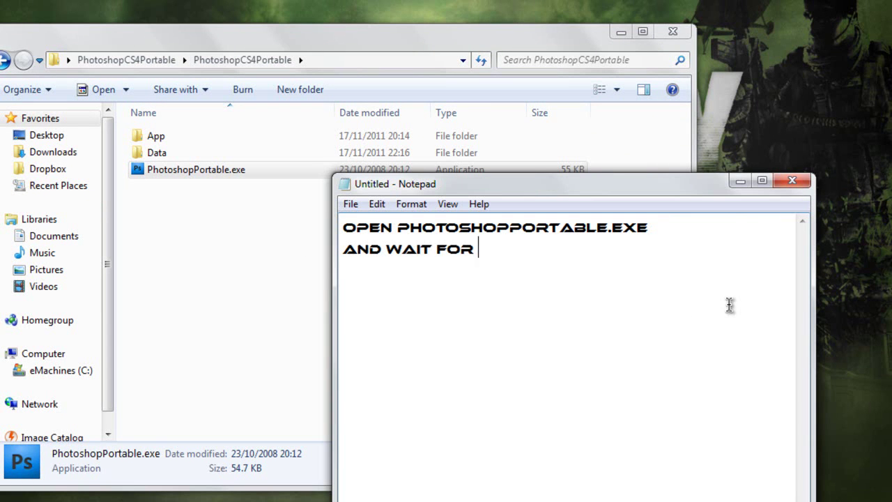
type("it all")
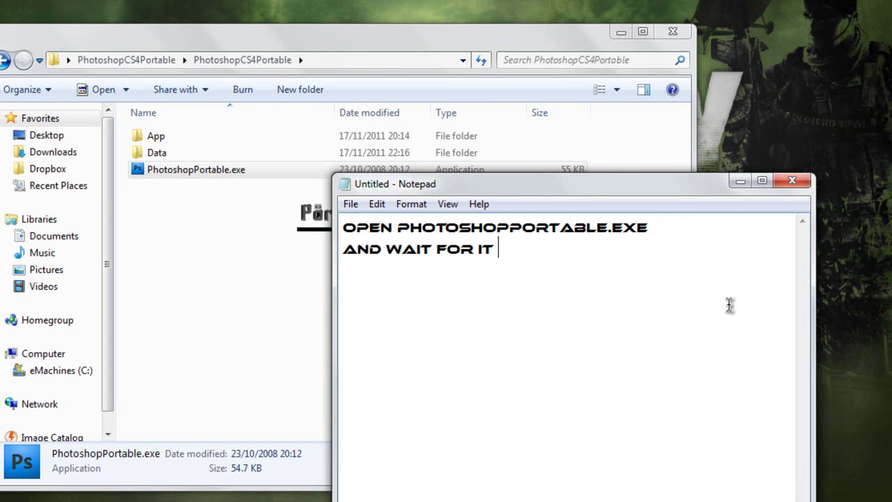
type(" to loa")
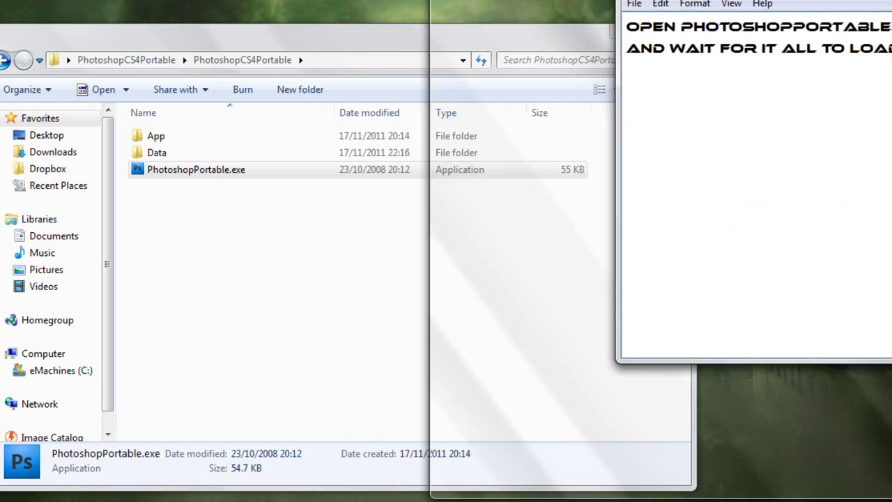
Move the Notepad window aside and accept the Adobe license agreement.
left_click_drag(891, 7, 817, 6)
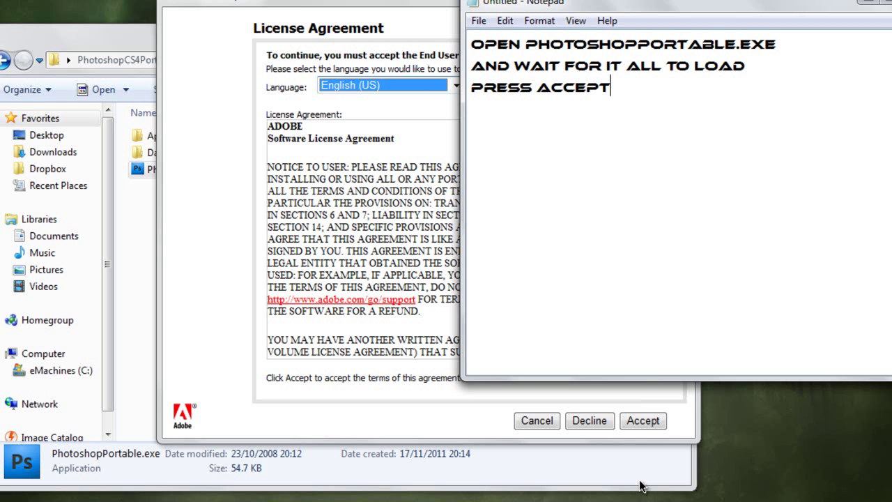
left_click(640, 422)
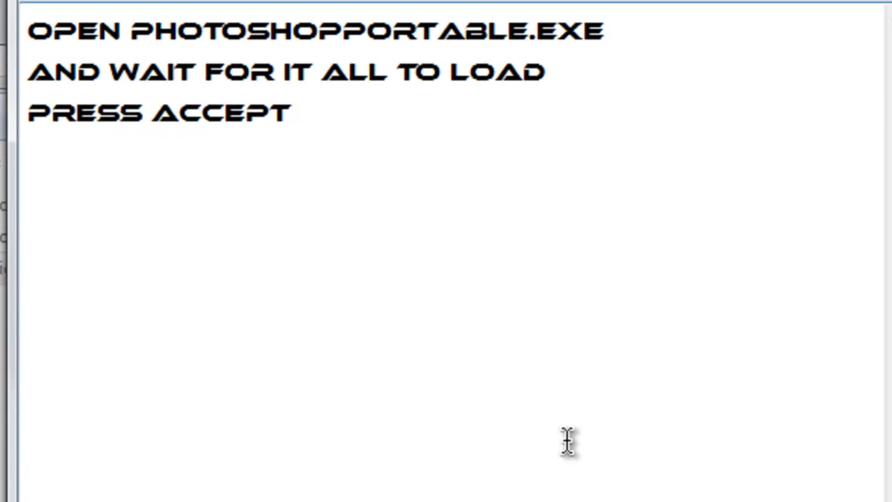
Add 'and your done! That easy! Please subscribe for my new channel' to the notes.
key("Return")
type("amd o")
key("BackSpace")
key("BackSpace")
key("BackSpace")
key("BackSpace")
type("nd")
key("BackSpace")
key("BackSpace")
key("BackSpace")
type("m")
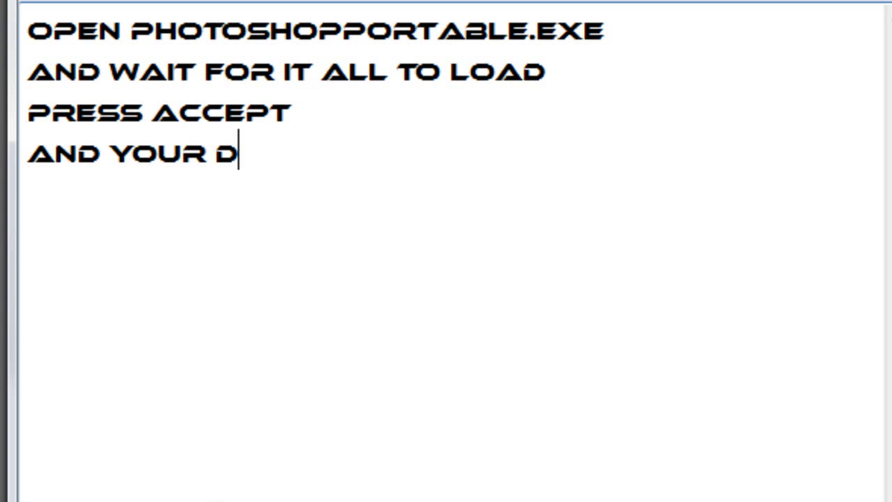
type("one!")
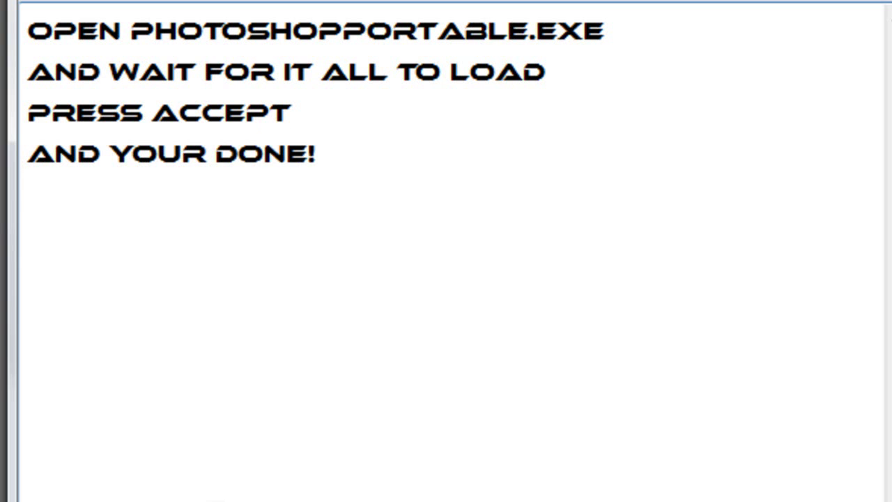
type("That e")
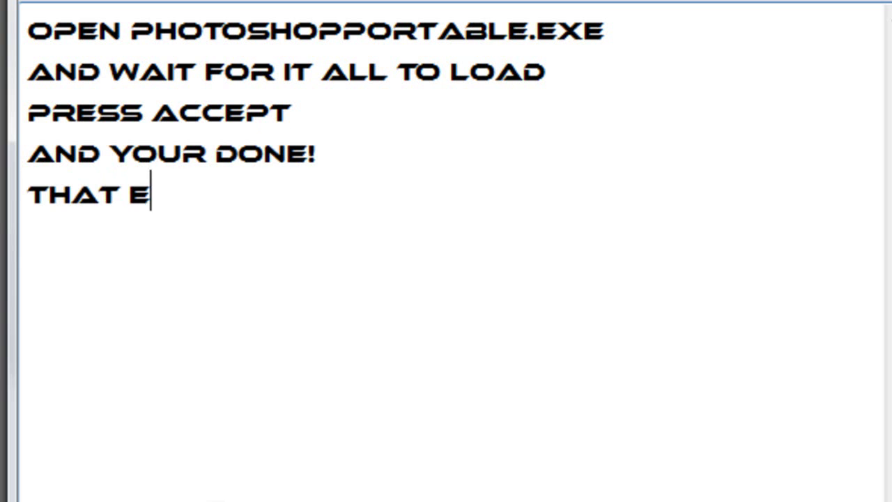
type("asy!")
type("P")
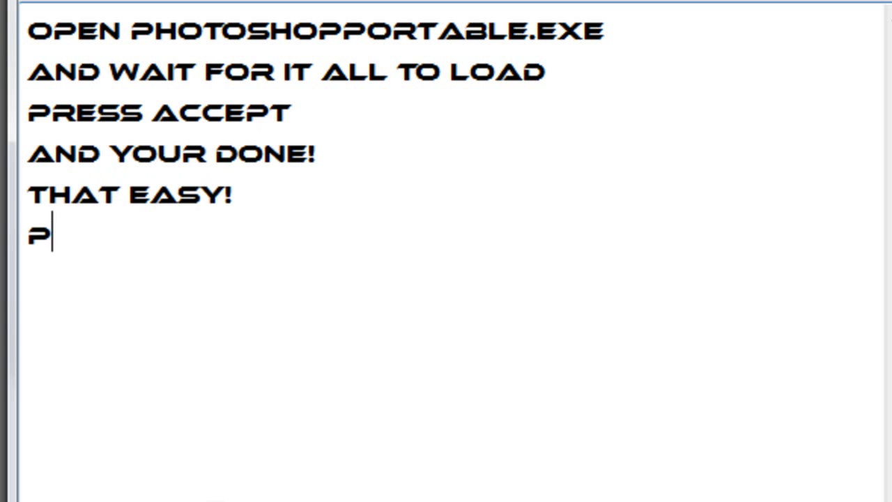
type("lease subscrib")
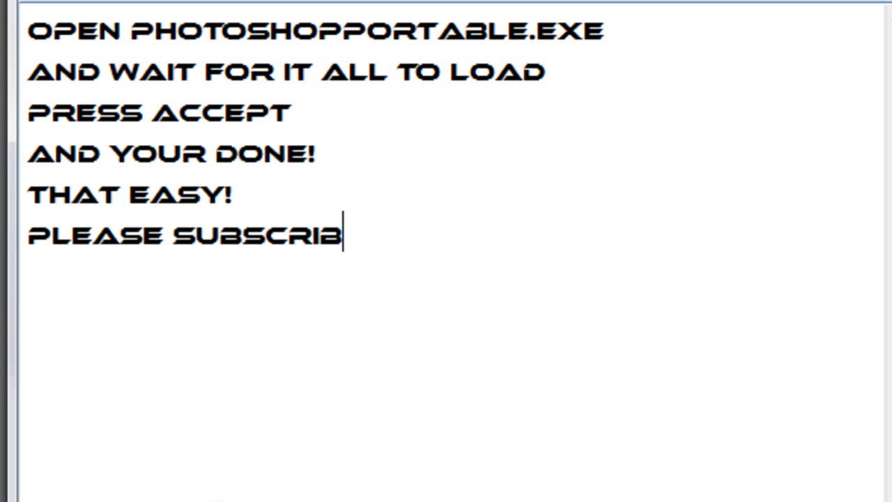
type("e for my new chan")
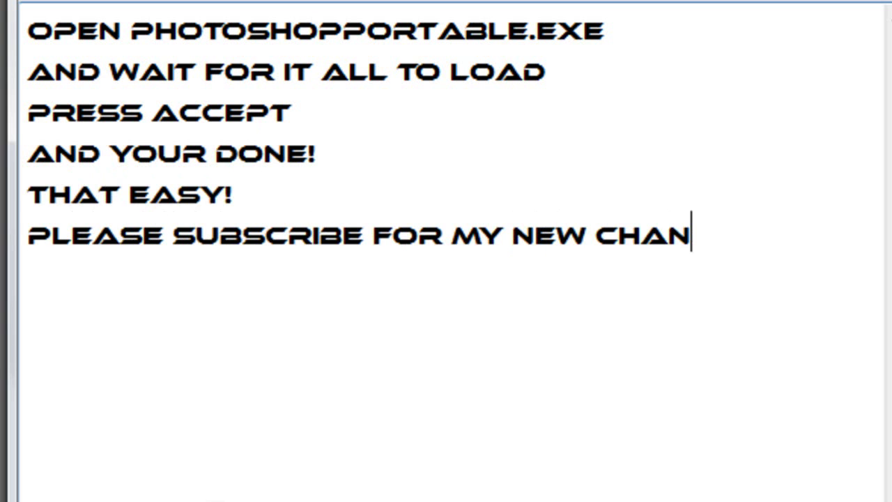
type("nel")
Add lines asking to rate and comment, and announce making a youtube icon.
key("Return")
type("and")
key("Return")
type("rate")
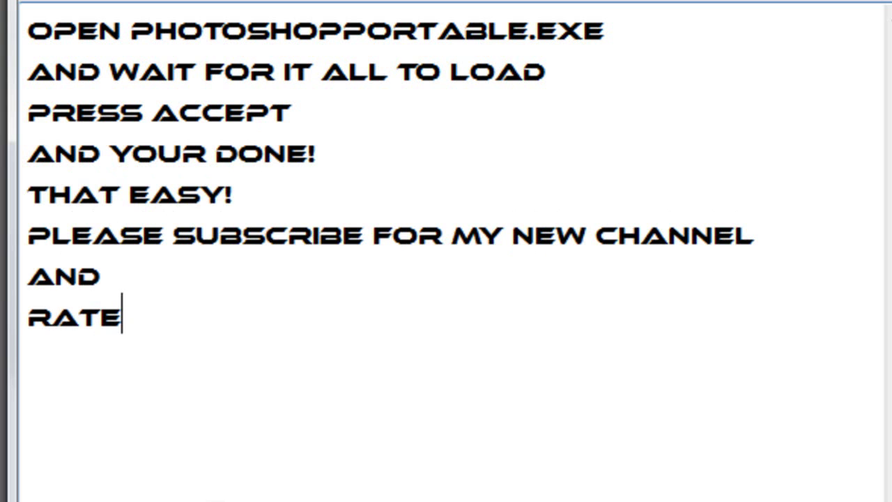
key("Return")
type("also comment ")
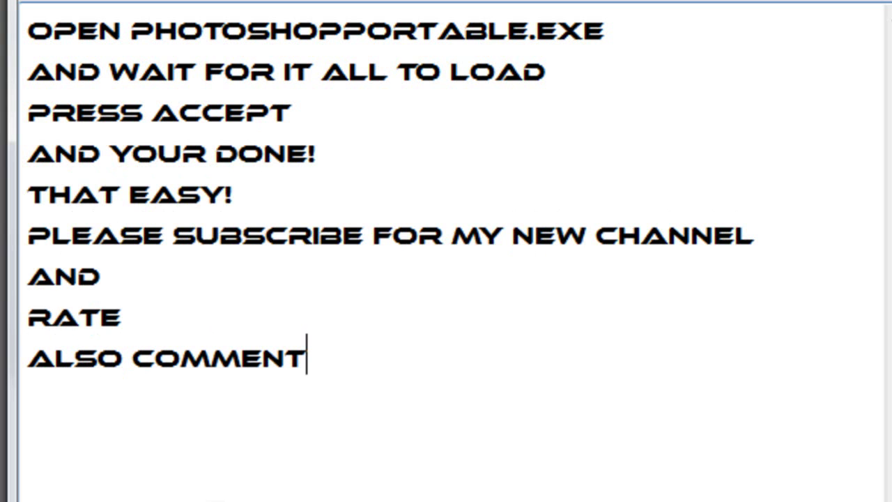
type("I hope you l")
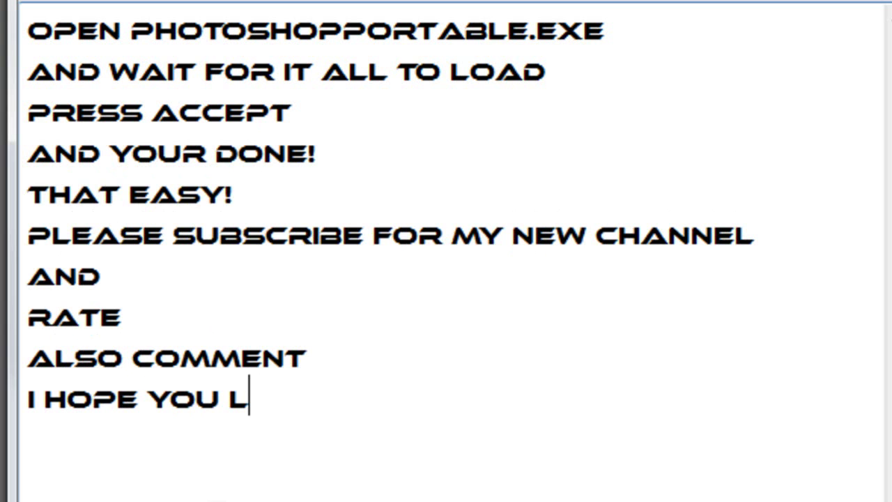
type("ike this video")
key("Return")
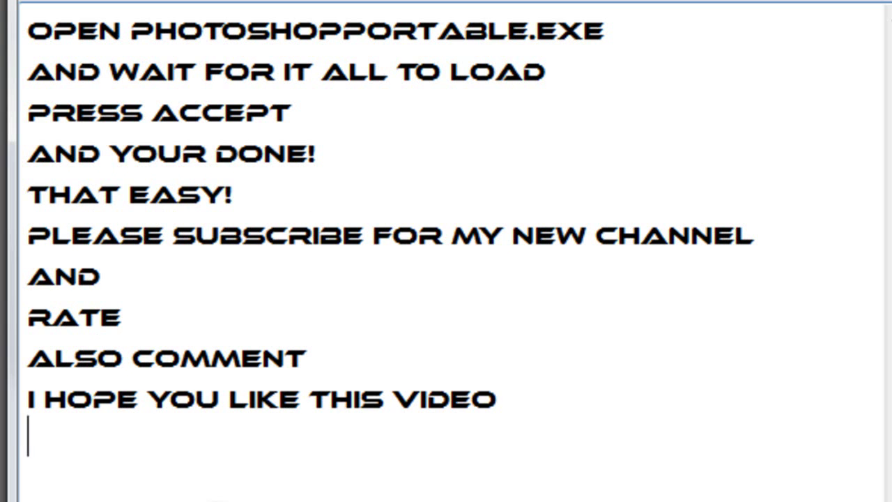
type("I will now ")
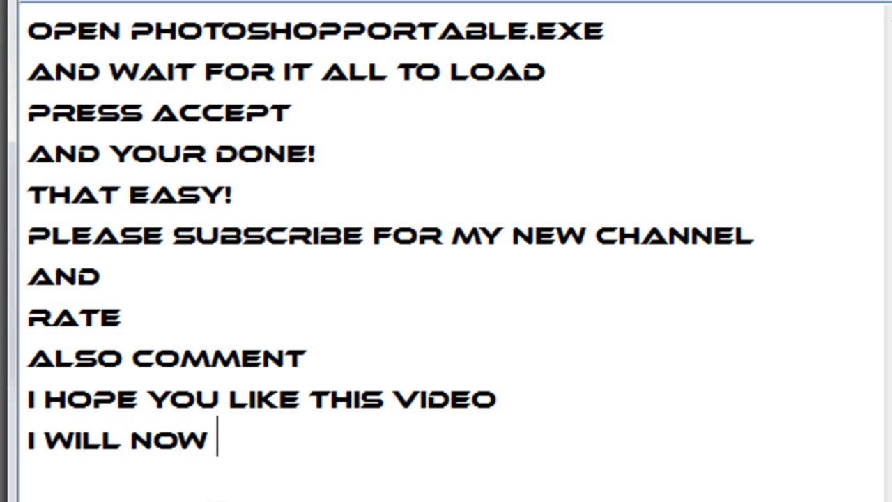
type("show you how to make a ")
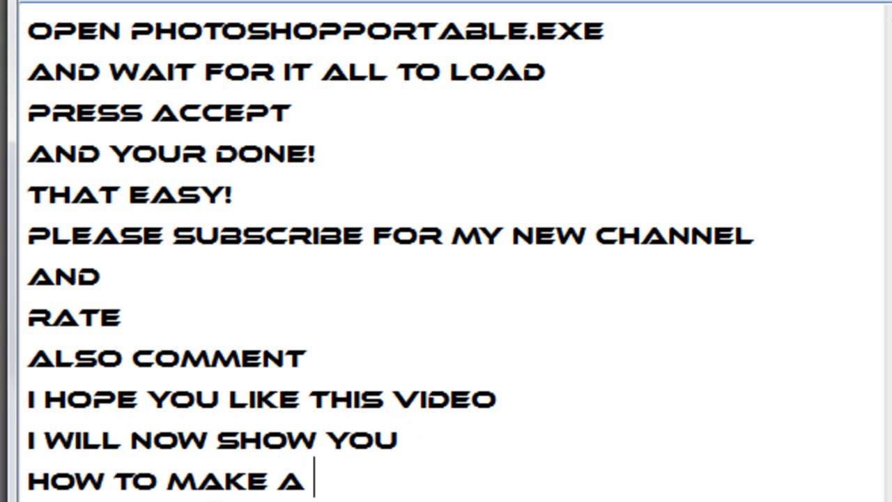
type("youtube icon!:)")
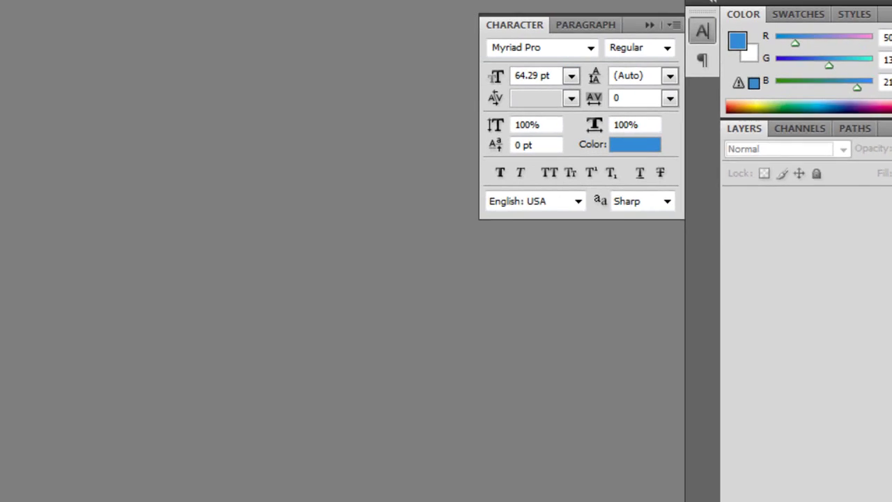
Create a new 100×100 pixel image.
left_click(42, 8)
left_click(54, 17)
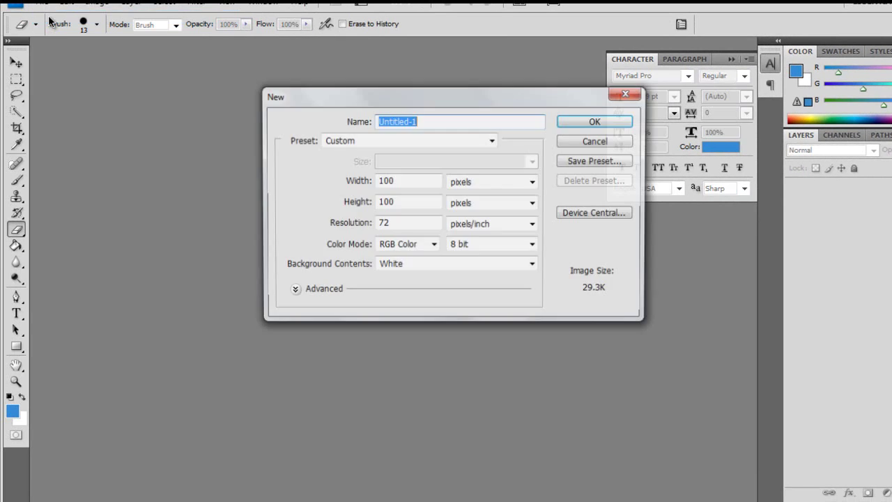
left_click(582, 122)
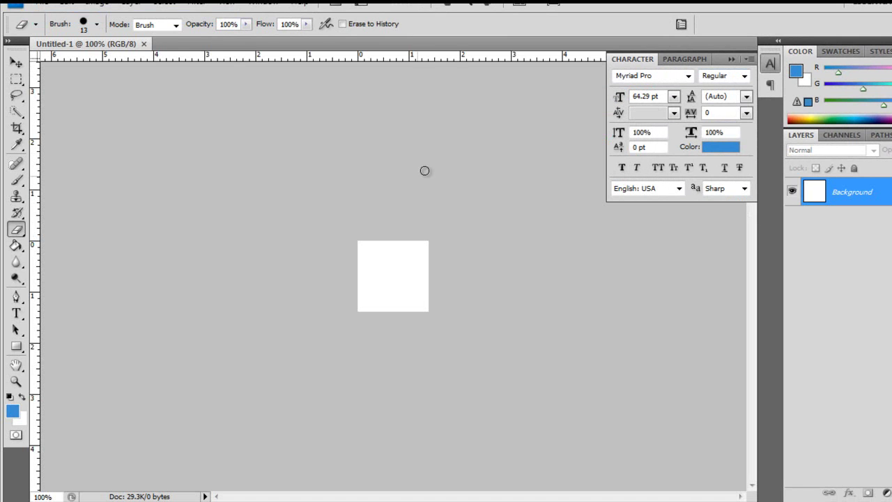
Fill the canvas blue with the Paint Bucket and convert the Background into Layer 0.
left_click(16, 246)
left_click(377, 293)
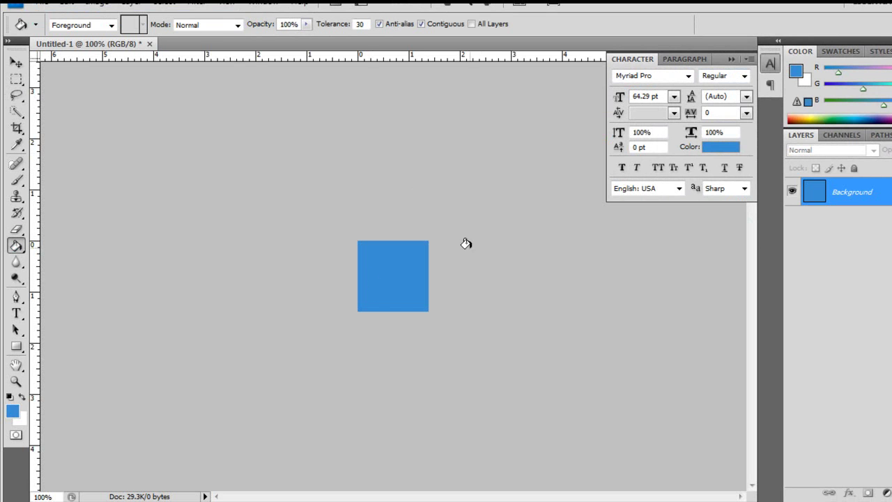
double_click(840, 201)
key("Return")
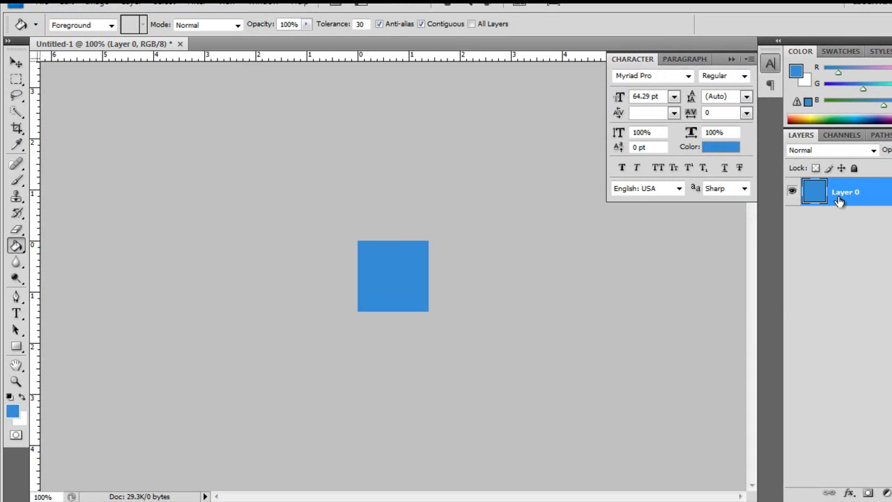
double_click(839, 201)
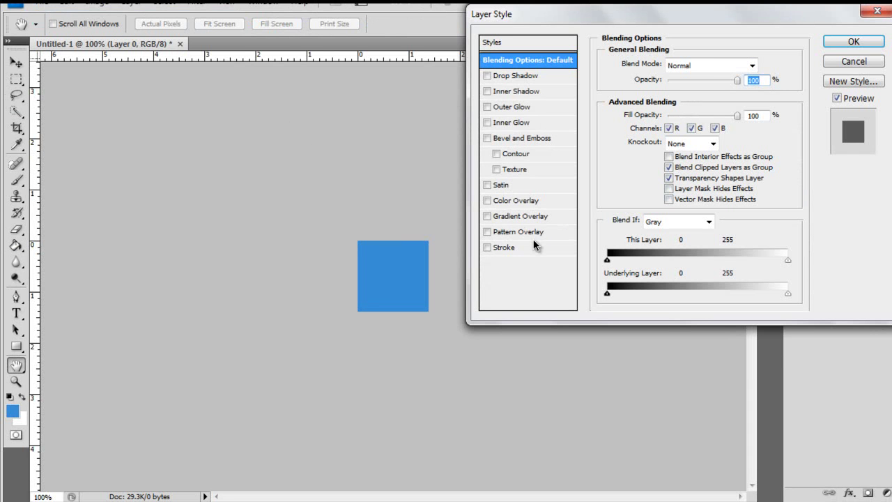
Enable stroke, pattern, gradient, colour overlay, satin, bevel, texture and contour effects on Layer 0.
left_click(535, 246)
left_click(537, 232)
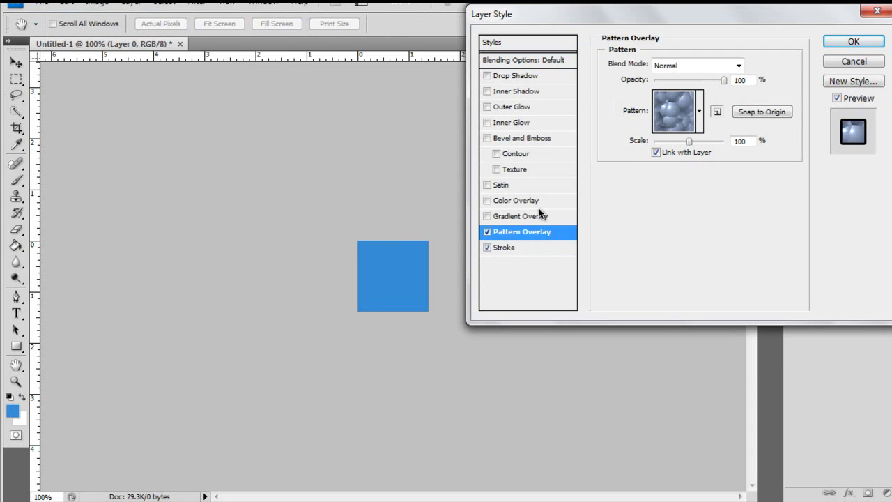
left_click(520, 216)
left_click(528, 201)
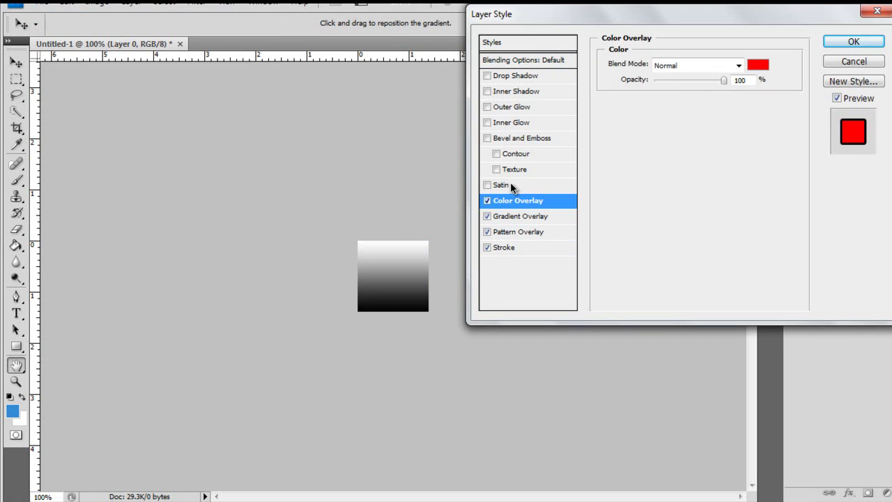
left_click(509, 182)
left_click(523, 156)
Change the colour overlay from red to blue and apply the layer style.
left_click(516, 201)
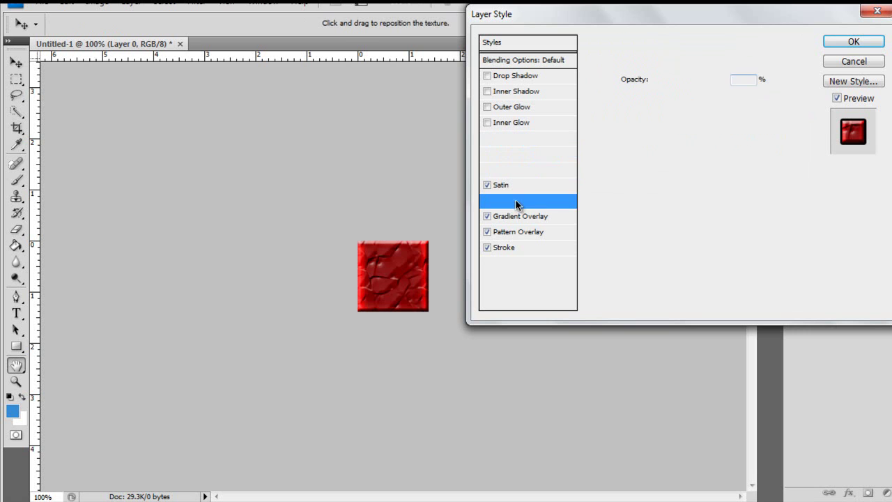
left_click(759, 65)
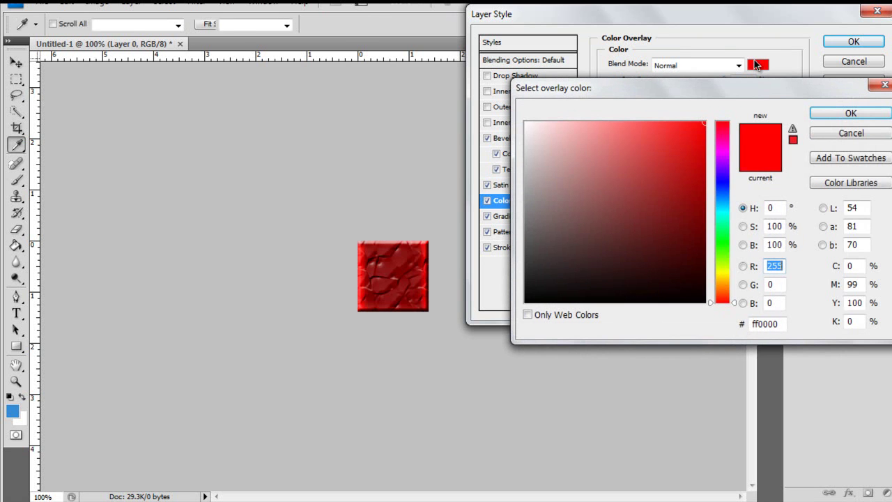
left_click_drag(727, 179, 728, 179)
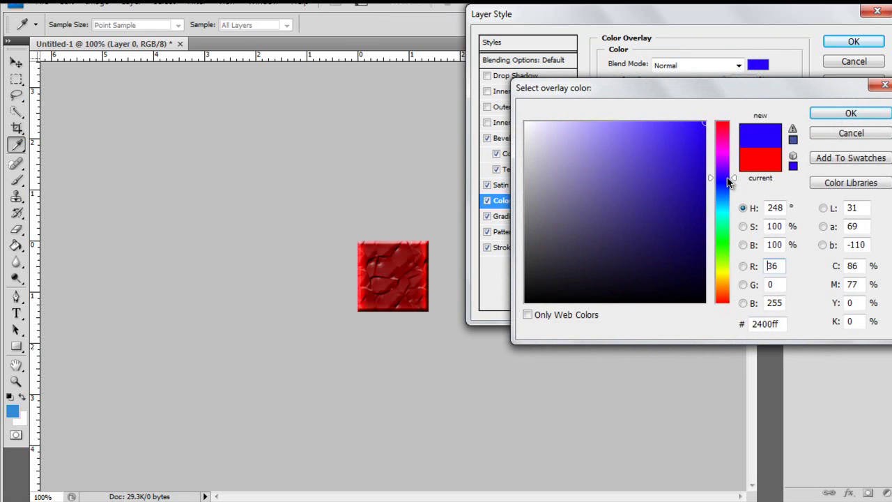
left_click(878, 112)
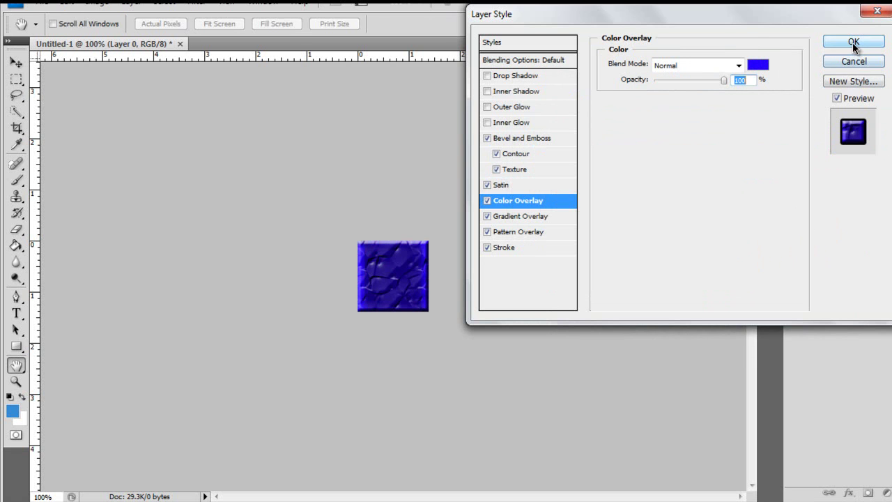
left_click(852, 42)
left_click(19, 315)
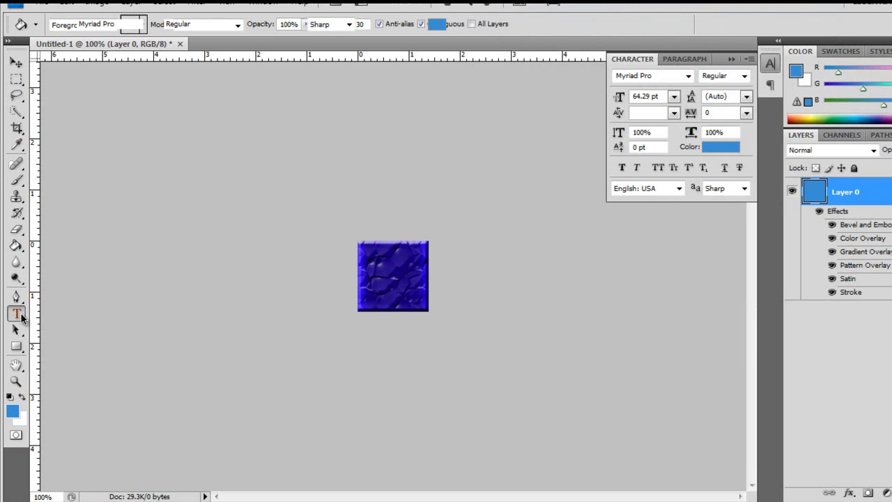
Type 'Subscribe Youtube' onto the blue square.
left_click(363, 268)
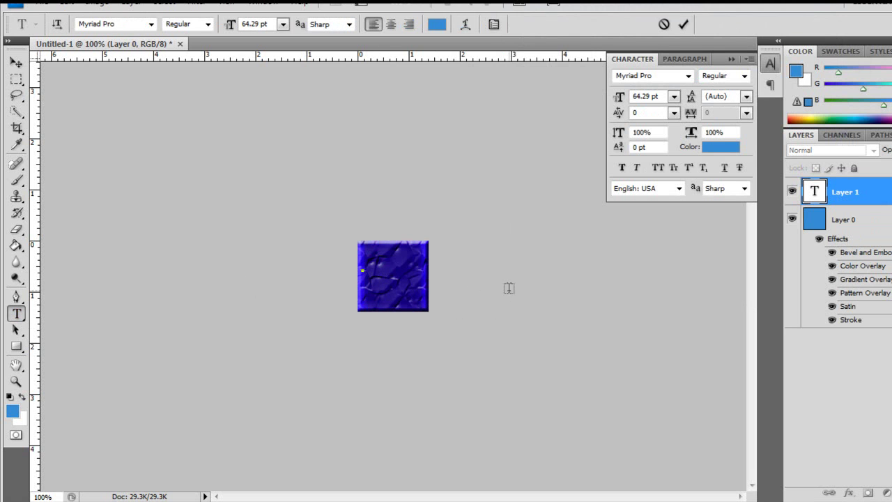
type("Sub")
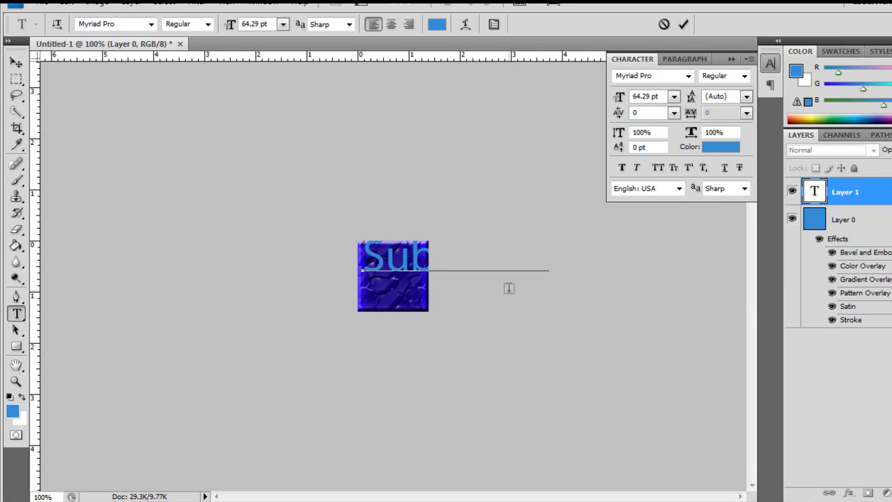
left_click(508, 289)
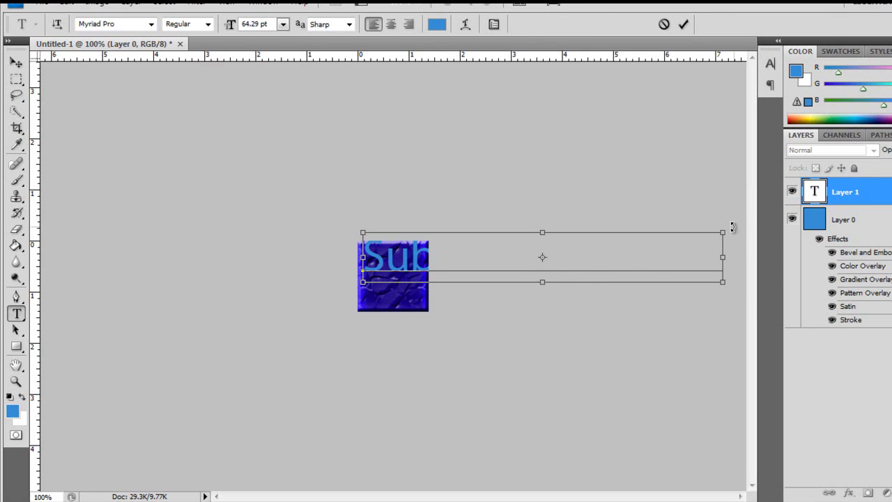
Shrink, move and rotate the text diagonally to fit inside the square, then commit it.
left_click_drag(723, 232, 427, 242)
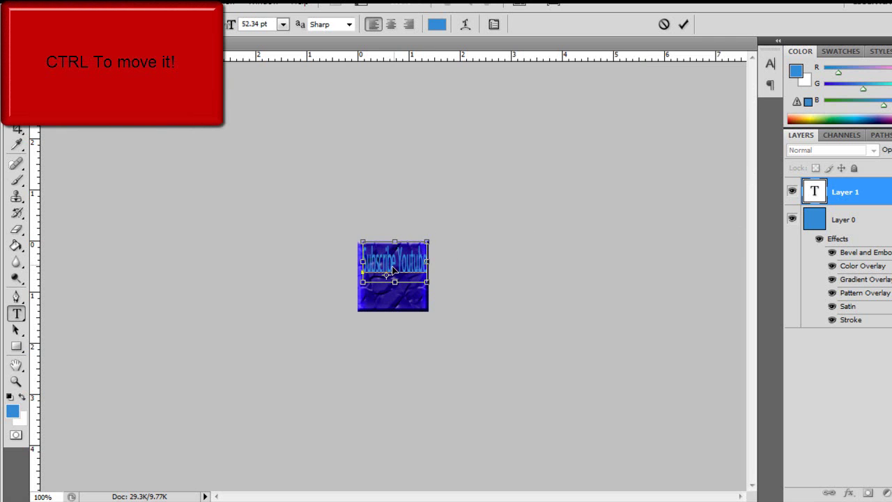
left_click_drag(394, 275, 392, 280)
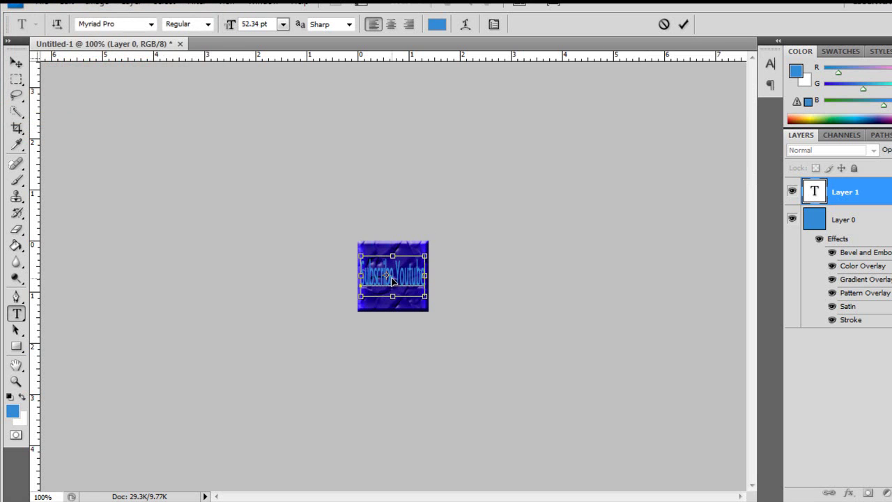
left_click_drag(444, 251, 405, 234)
left_click_drag(398, 267, 398, 273)
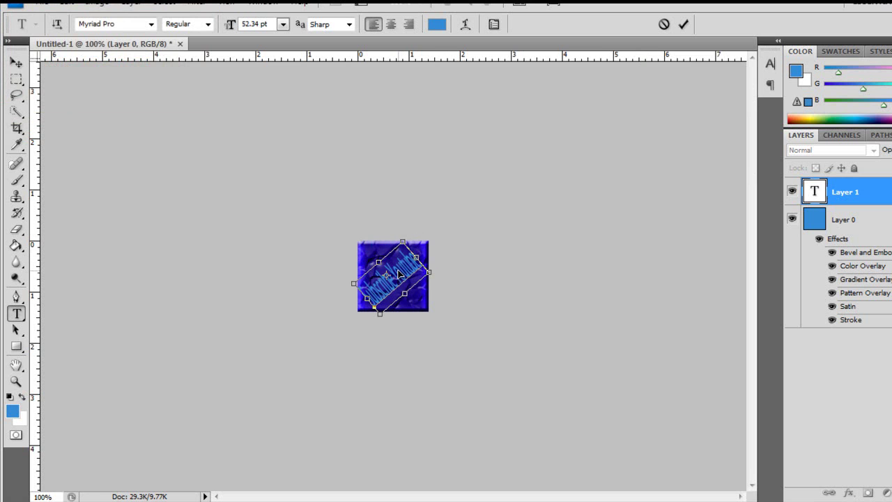
key("Return")
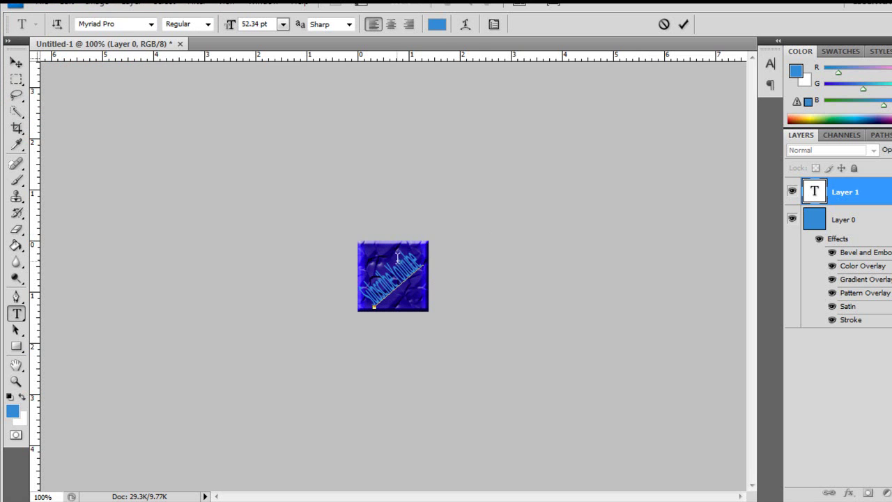
left_click(816, 217)
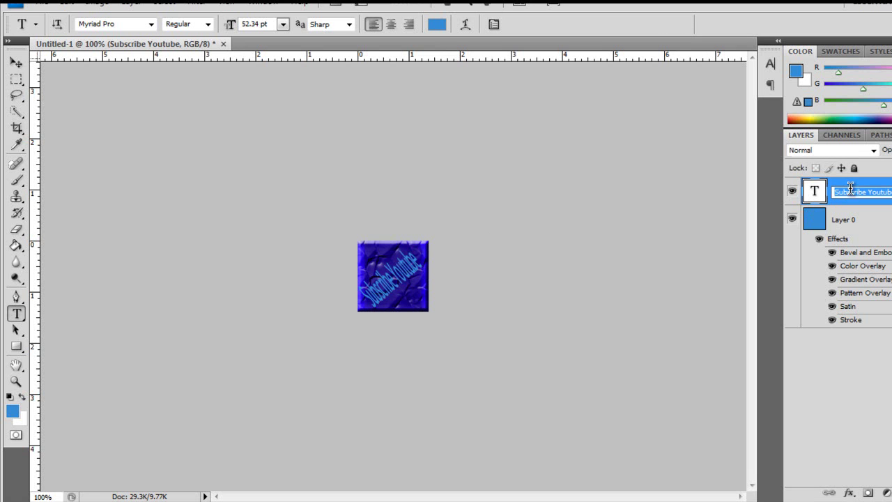
Add stroke, pattern overlay, satin and colour overlay effects to the text layer.
key("Return")
key("h")
double_click(865, 199)
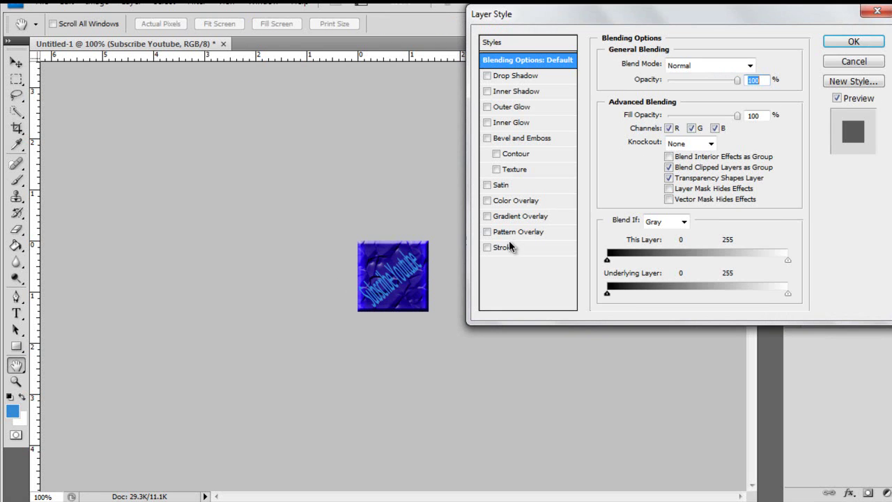
left_click(508, 245)
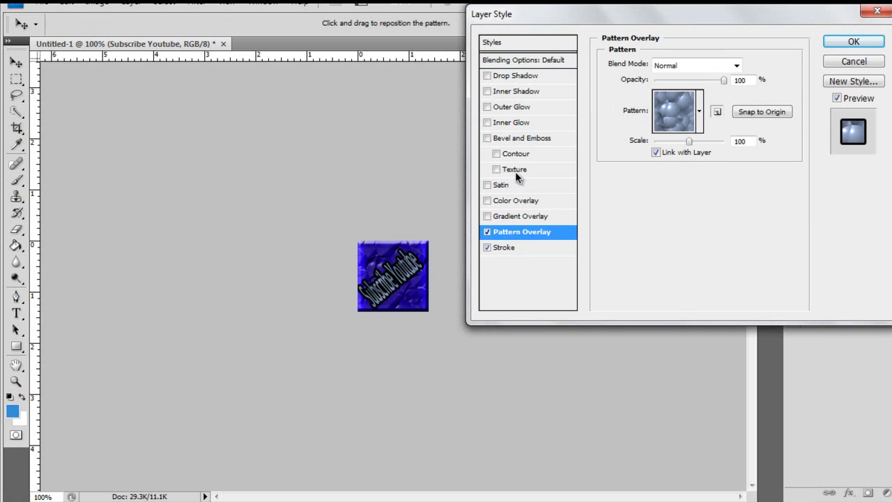
left_click(500, 186)
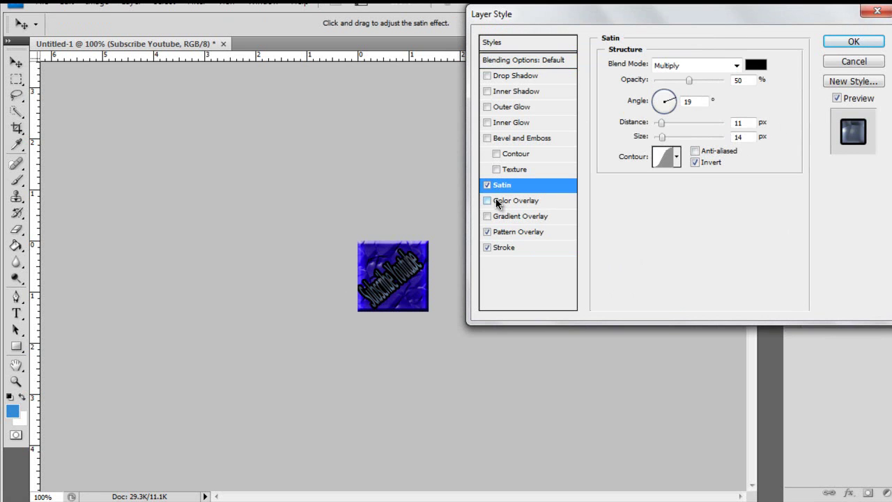
left_click(496, 206)
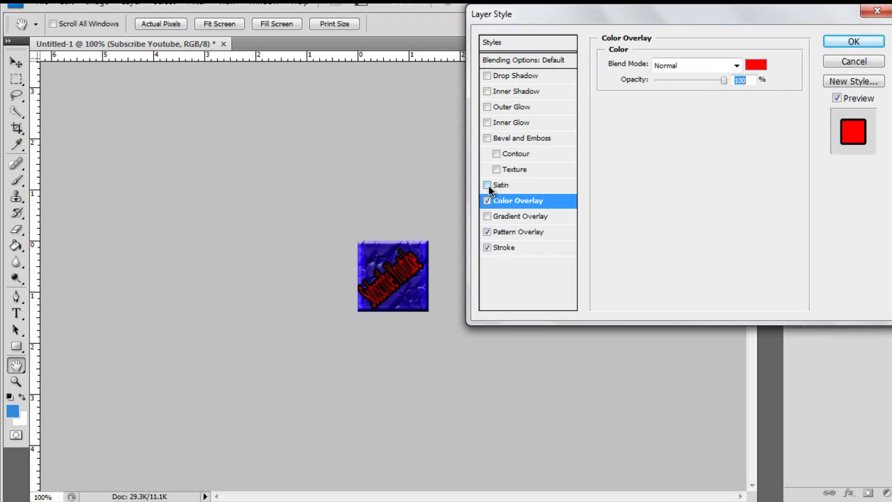
Set the text's overlay colour to green (00ff12) and apply the effects.
left_click(757, 65)
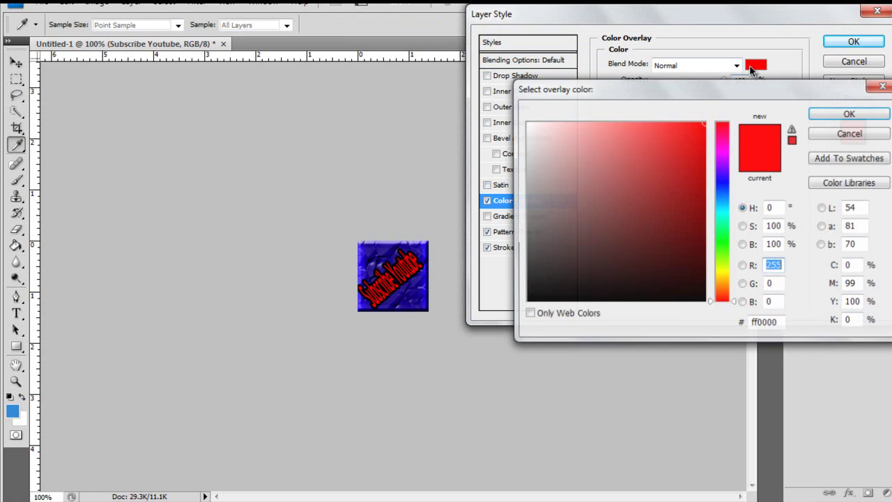
left_click_drag(721, 174, 726, 239)
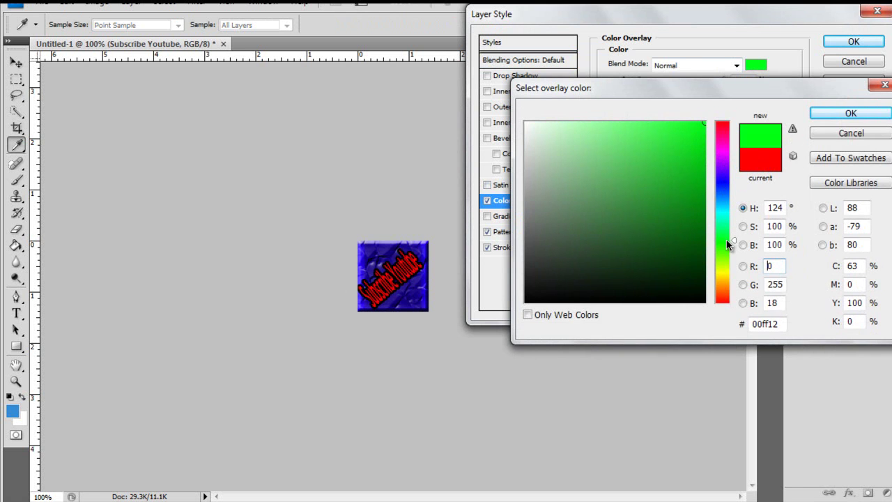
left_click(851, 114)
left_click(854, 42)
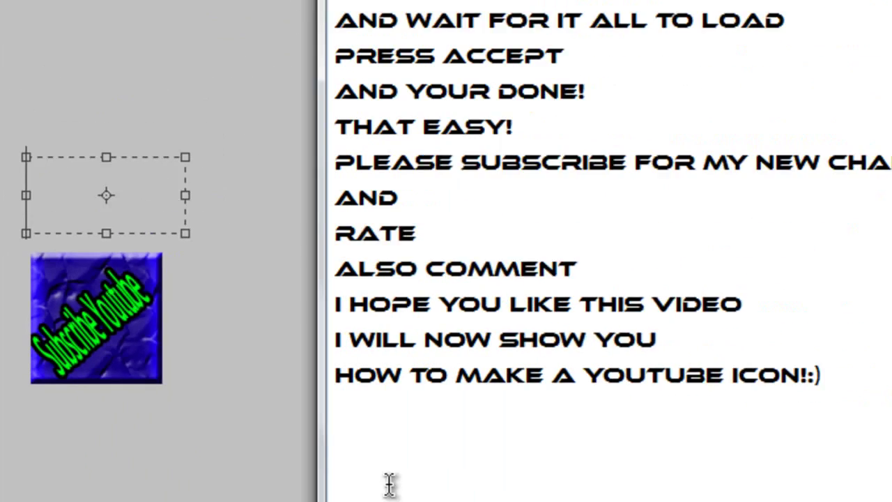
Type the closing lines 'Thats all youtube', 'subscribe', 'rate', 'comment' and 'peace out everyone' in Notepad.
type("Thats all youtube")
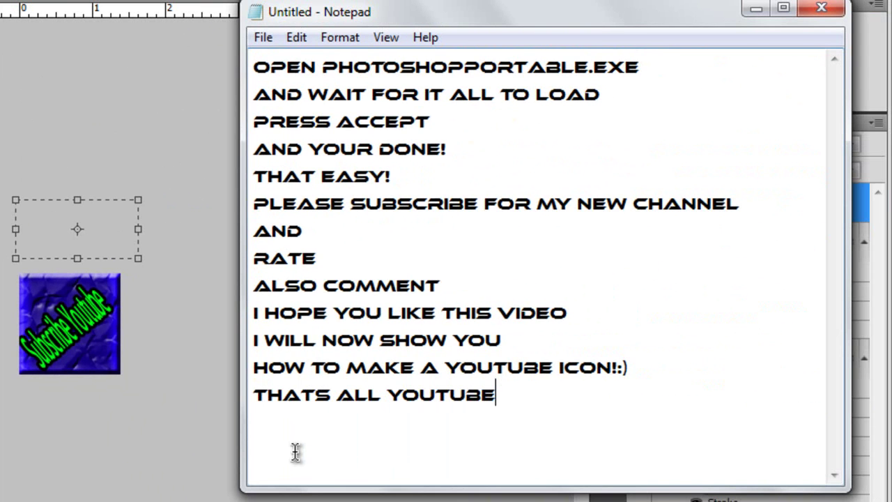
type("subscribe")
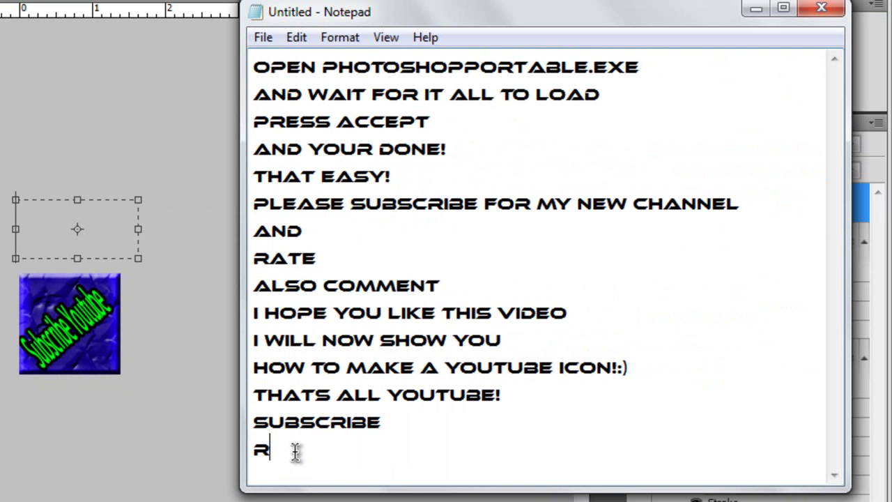
type(" rate comment peac")
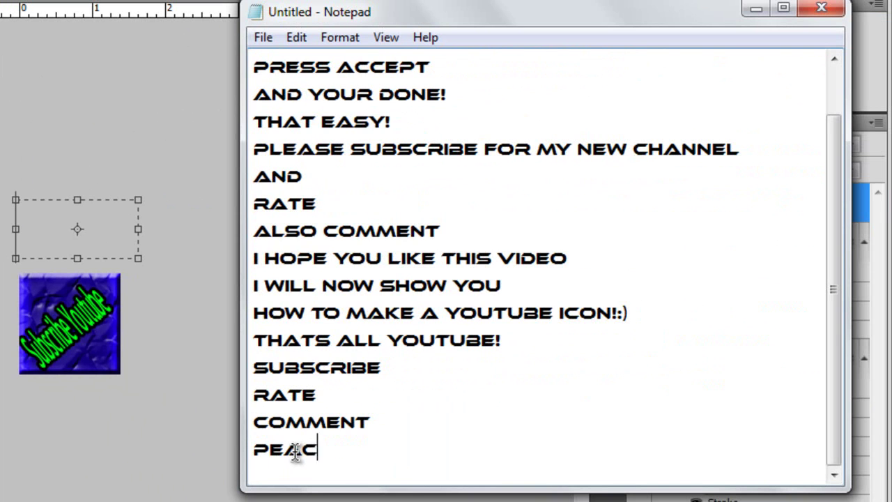
type("e out the")
key("BackSpace")
key("BackSpace")
key("BackSpace")
type("ever")
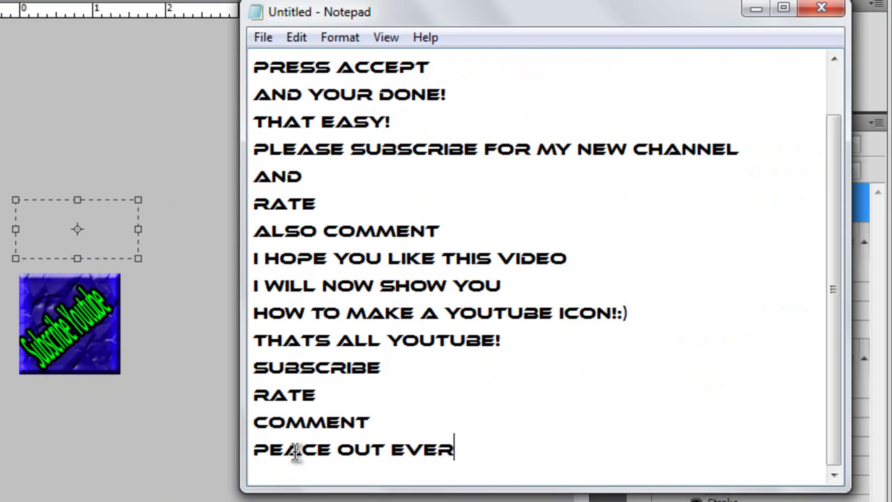
type("yone!")
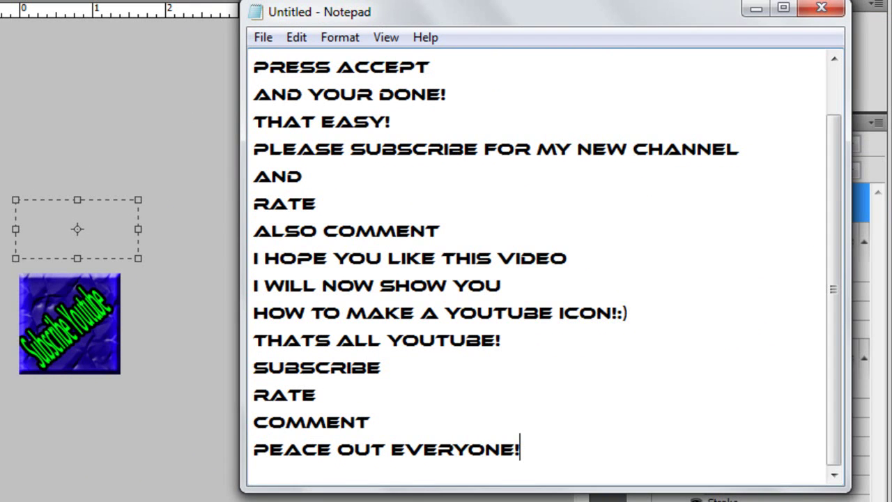